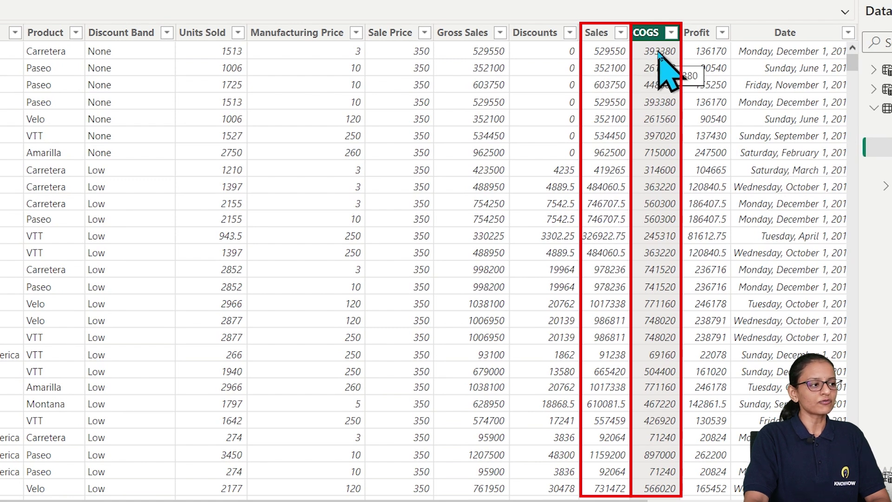
Select the Profit column in the table view, then return to report Page 2.
click(697, 33)
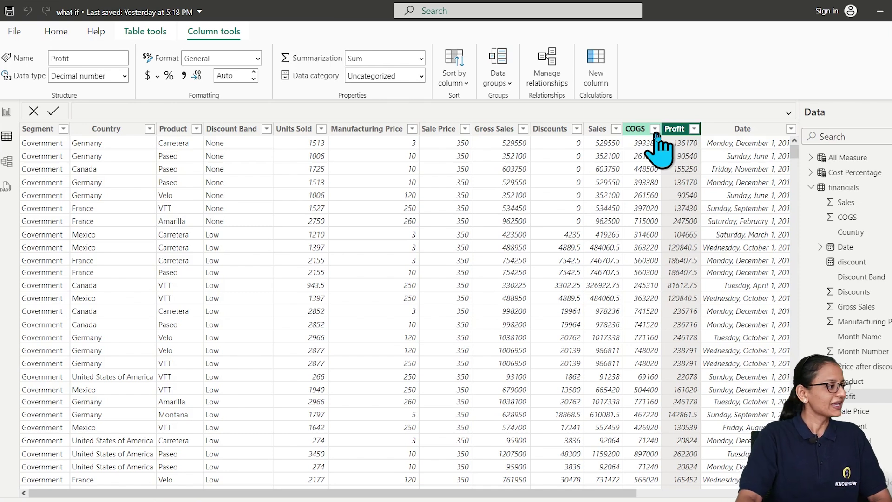
click(6, 112)
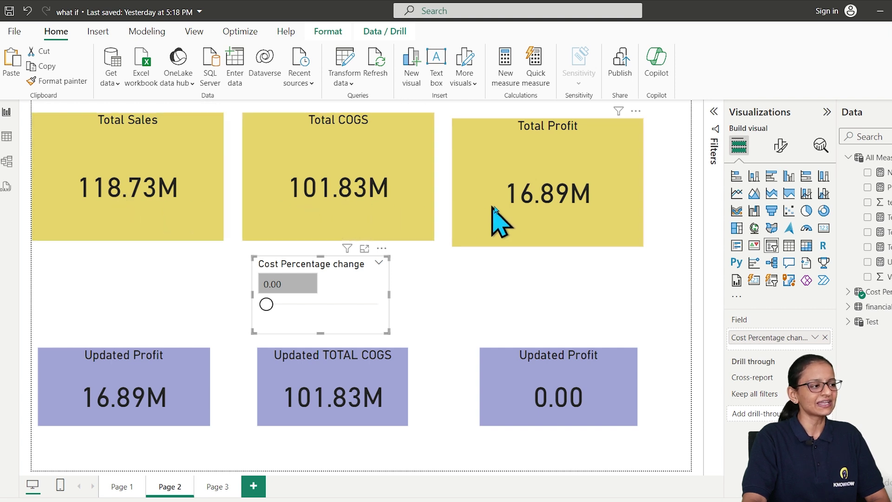
Select the Total Profit card and raise the Cost Percentage change slider to 5.00.
click(533, 167)
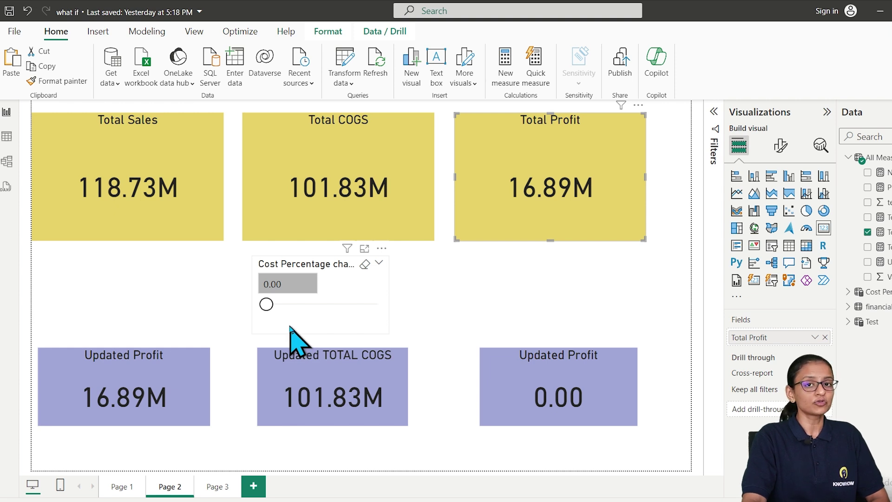
drag(267, 304, 311, 305)
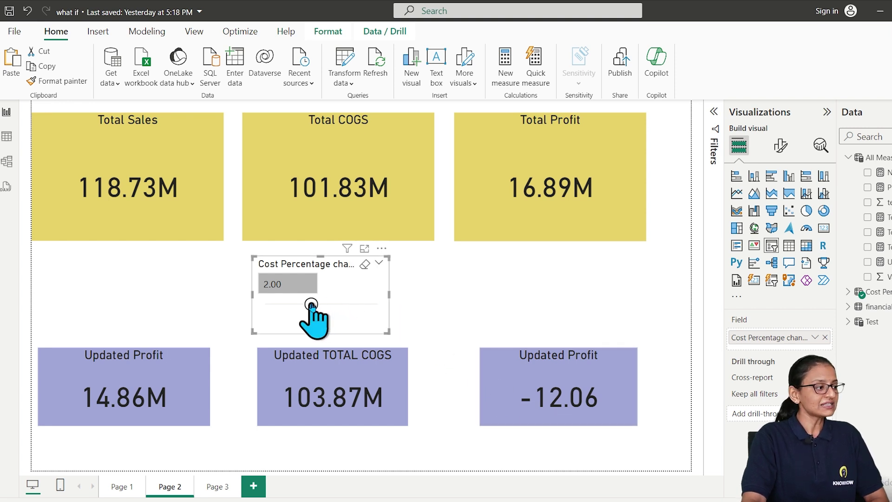
drag(311, 304, 381, 306)
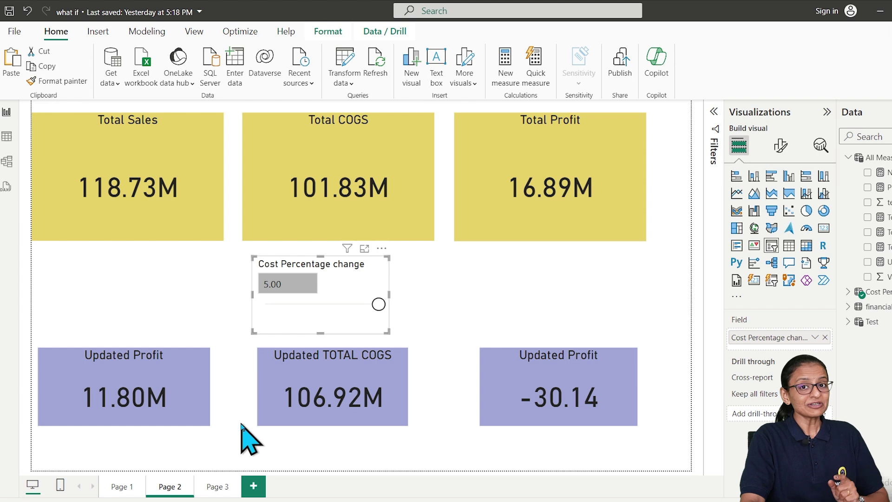
click(216, 486)
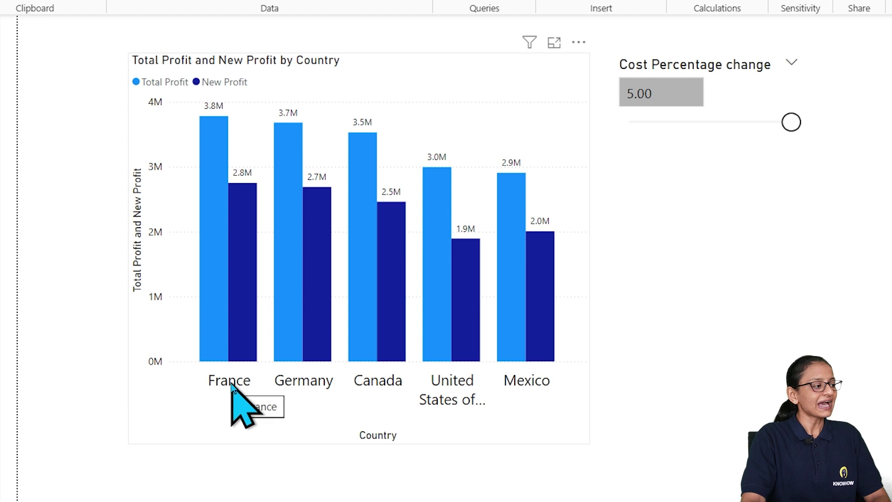
On Page 3, lower the cost percentage change to about 2, then restore it to 5.00.
mouse_move(217, 134)
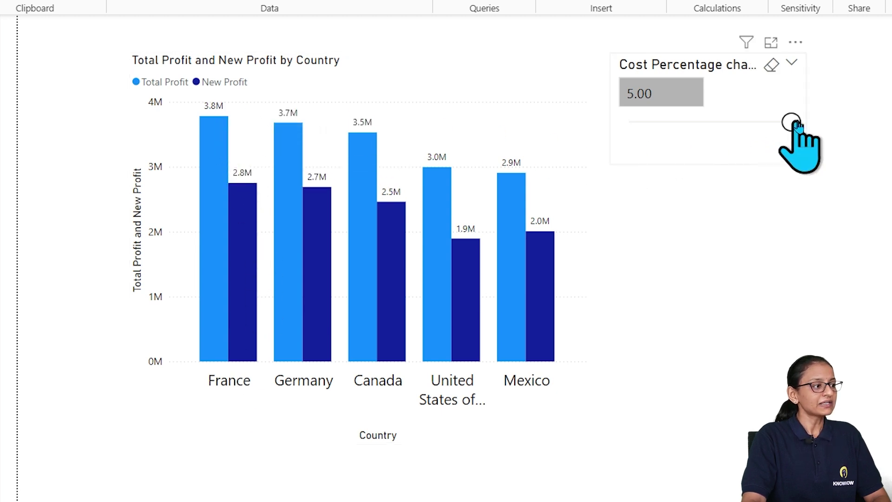
drag(794, 123, 696, 123)
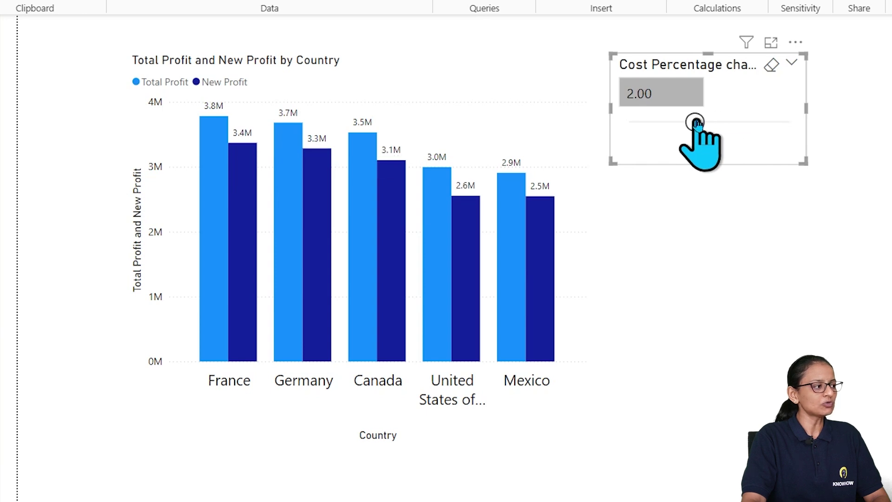
mouse_move(234, 131)
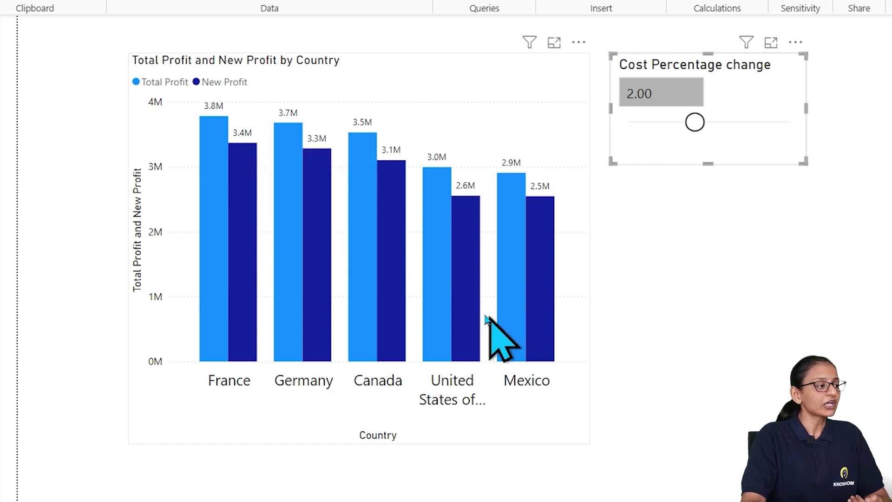
drag(695, 122, 792, 122)
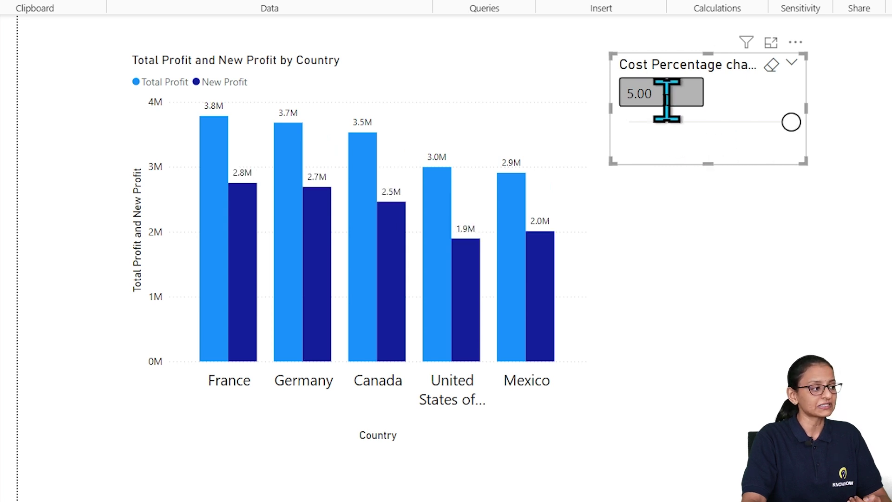
mouse_move(342, 250)
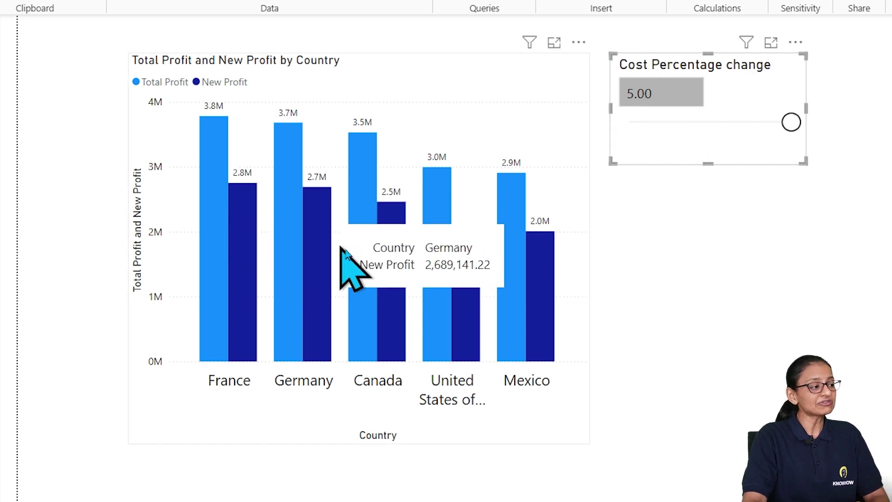
mouse_move(525, 299)
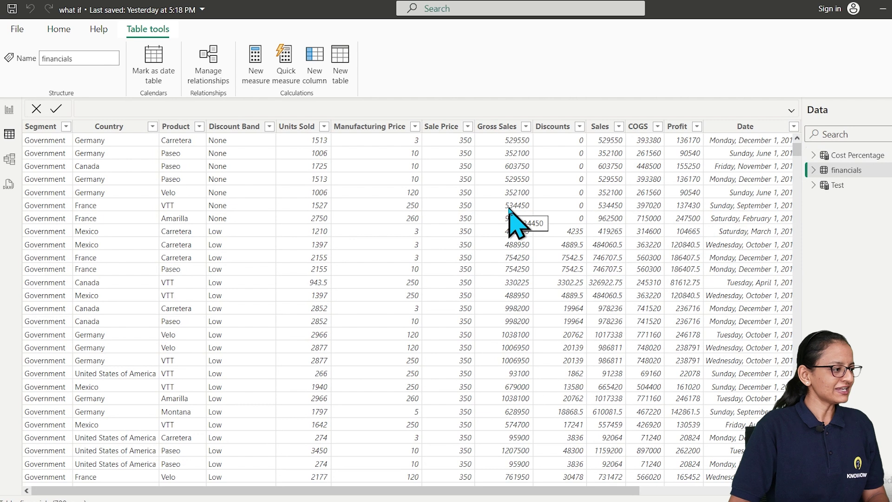
click(600, 128)
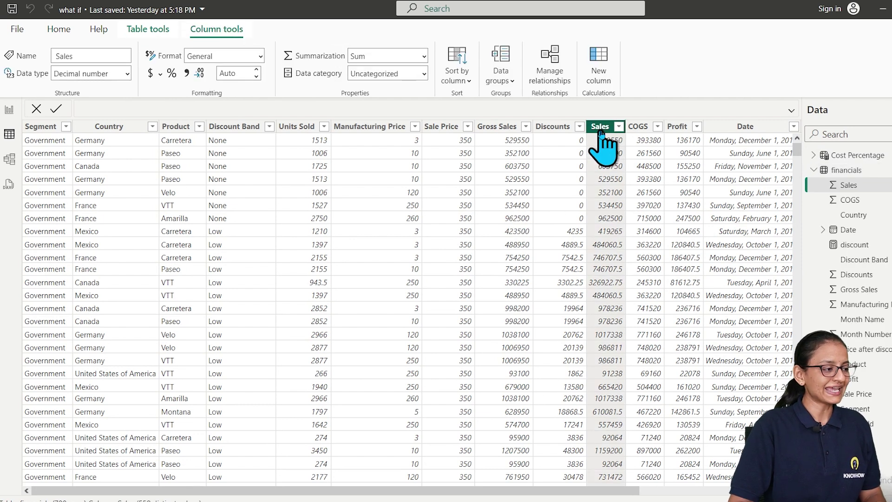
click(645, 133)
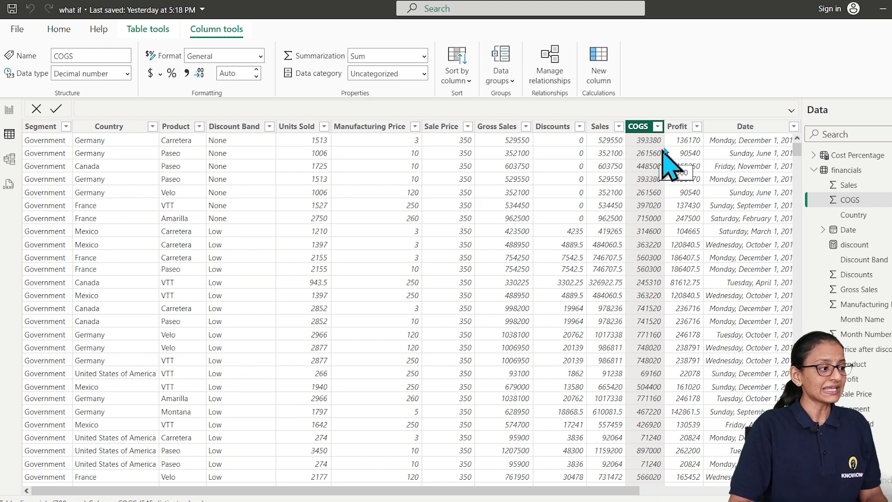
click(680, 130)
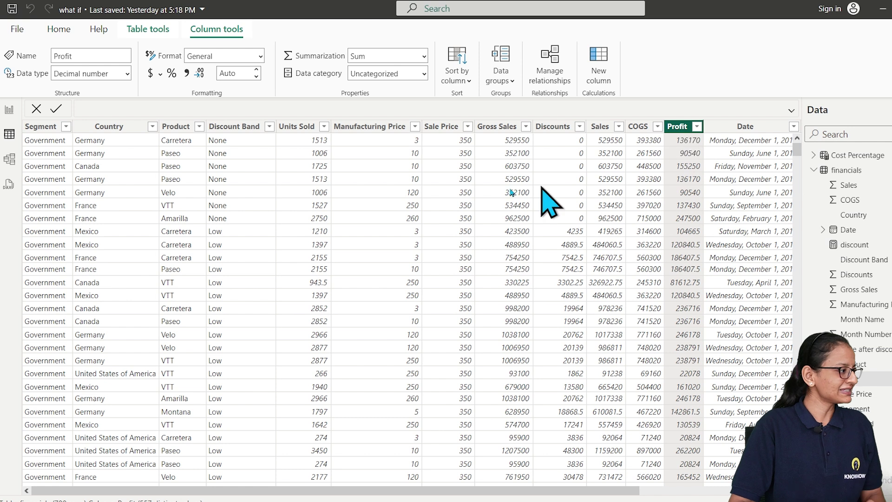
click(9, 112)
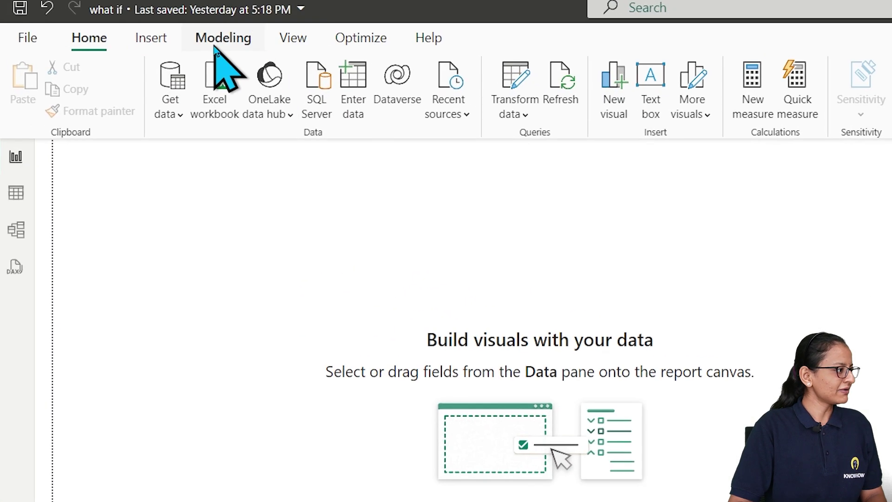
Create the All Measure calculated table from a pasted ADDCOLUMNS formula.
click(215, 45)
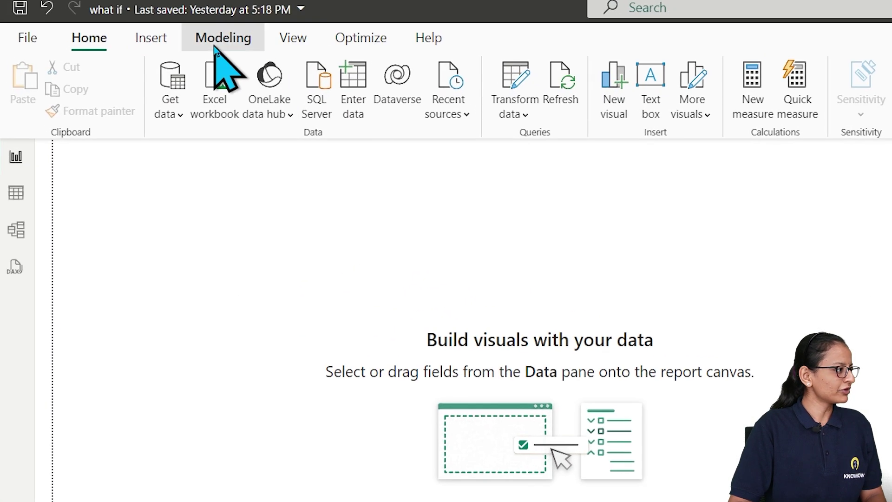
click(227, 107)
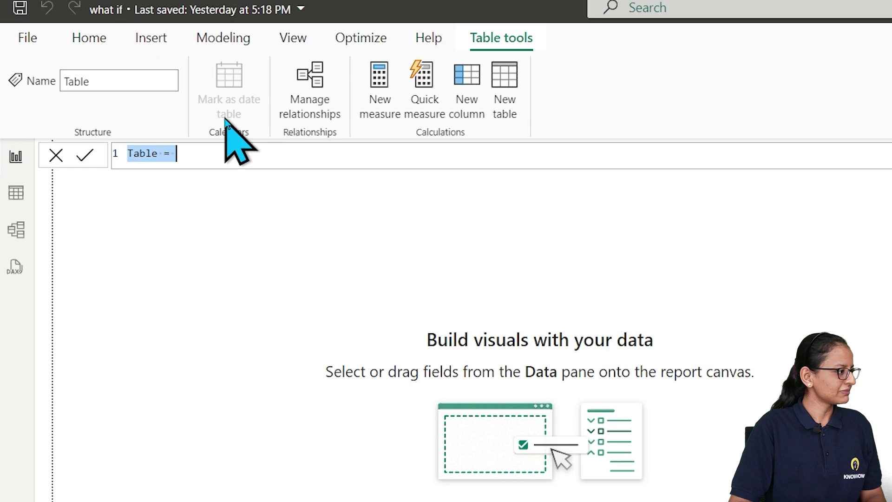
text(All Measure = ADDCOLUMNS(     GENERATESERIES(1, 0, 1),     "Column1", BLANK() ))
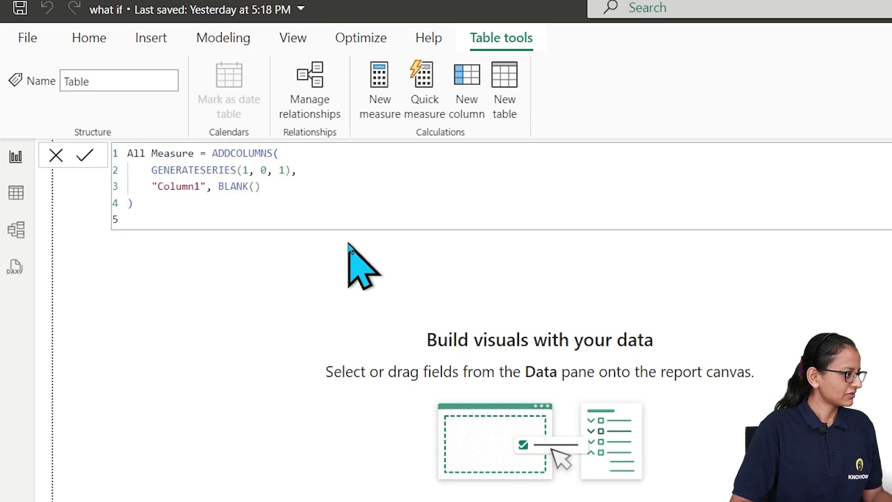
click(85, 155)
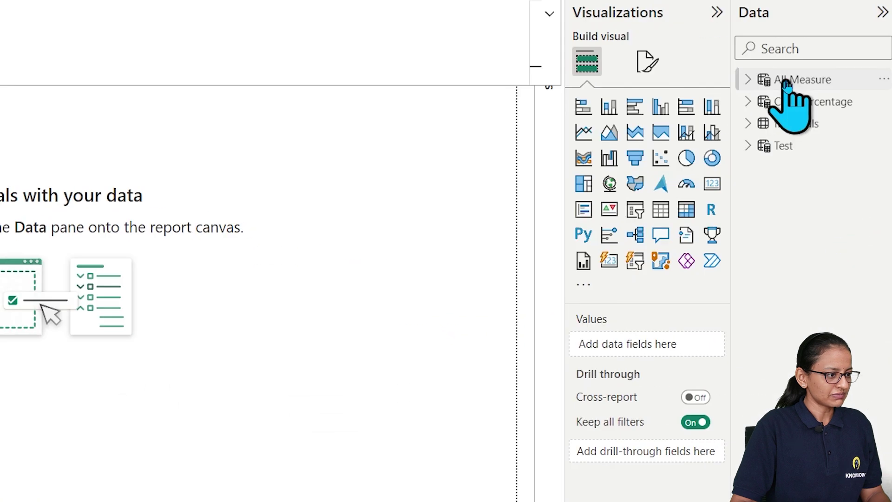
Add a Total Sales measure to All Measure summing the financials Sales column.
right_click(788, 86)
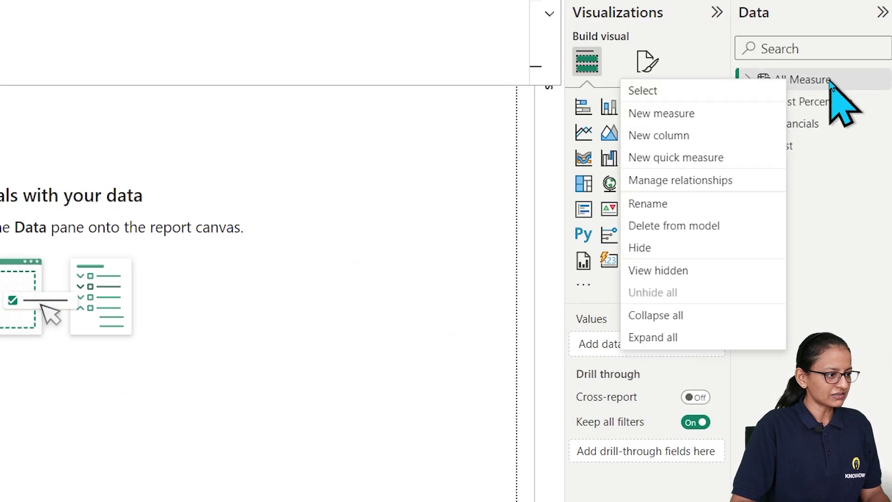
click(662, 134)
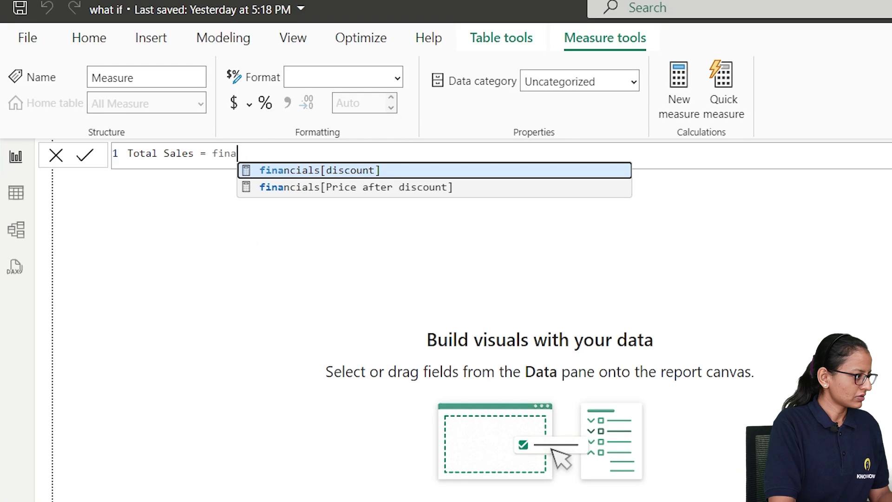
key(BackSpace)
key(BackSpace)
key(BackSpace)
key(BackSpace)
text(sum)
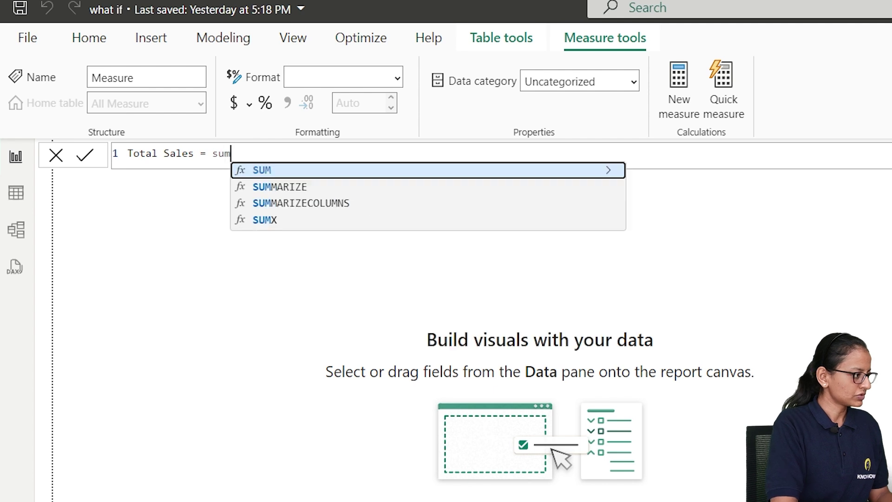
key(Tab)
text(financials)
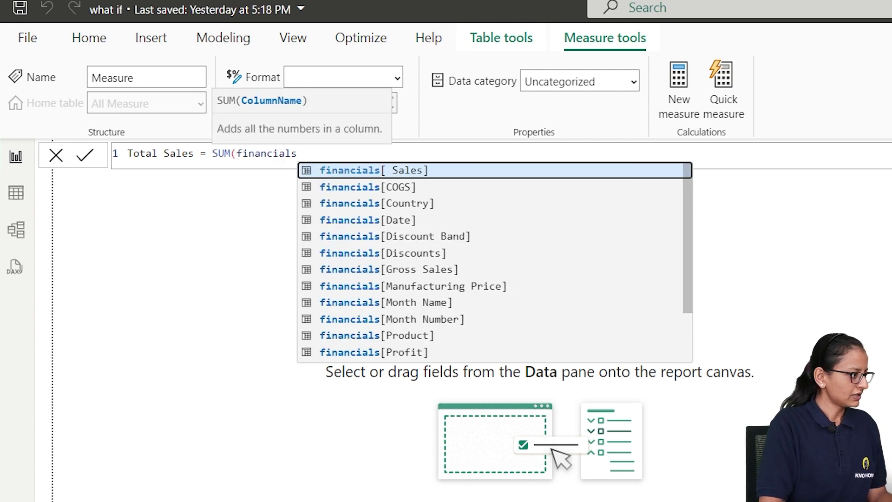
key(Tab)
text())
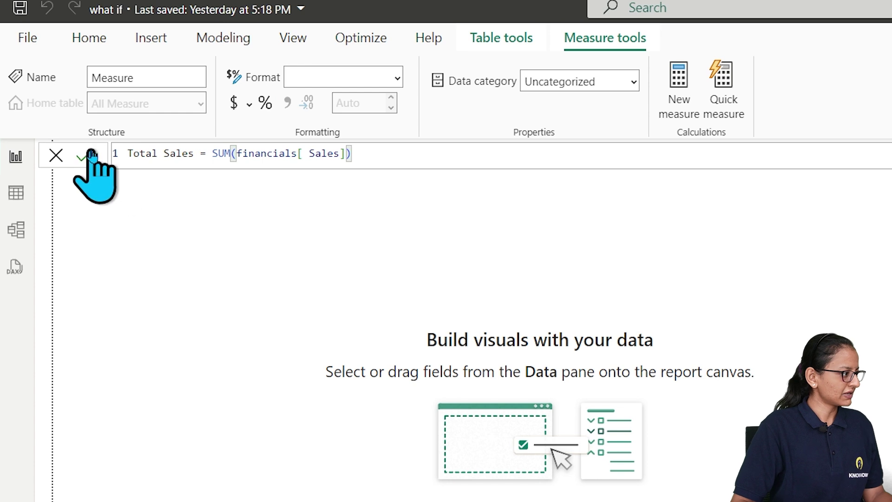
click(90, 155)
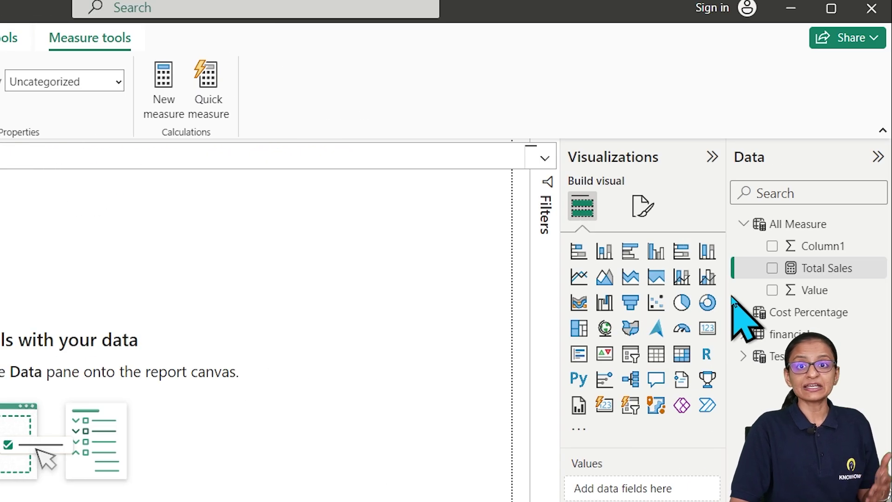
Add the measure Total COGS = SUM(financials[COGS]) to All Measure.
right_click(790, 224)
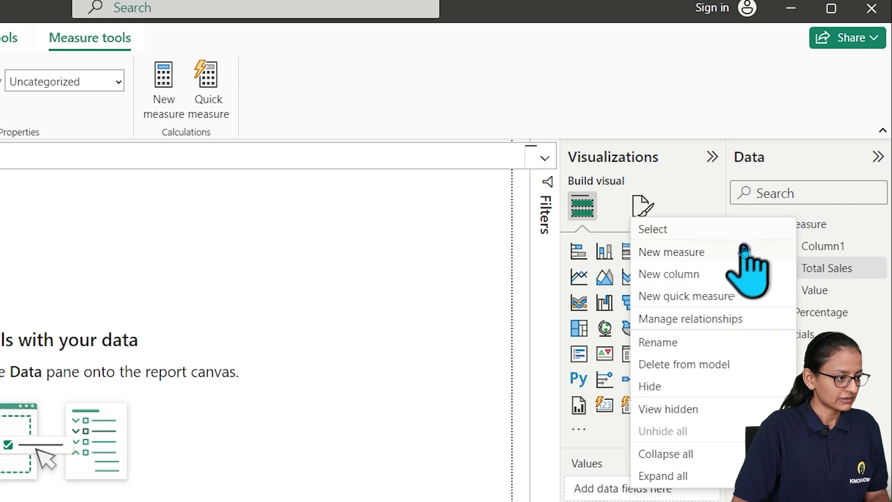
click(738, 251)
text(Total COGS = sum)
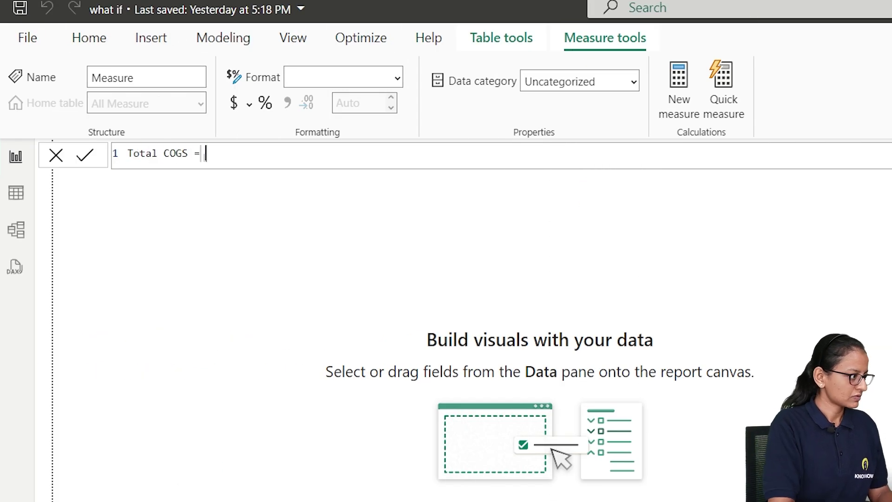
key(Tab)
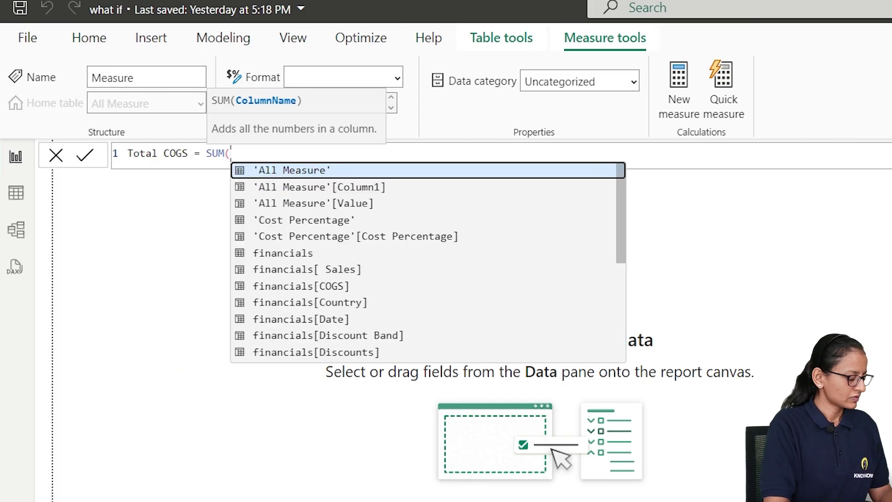
text(financials[COGS]))
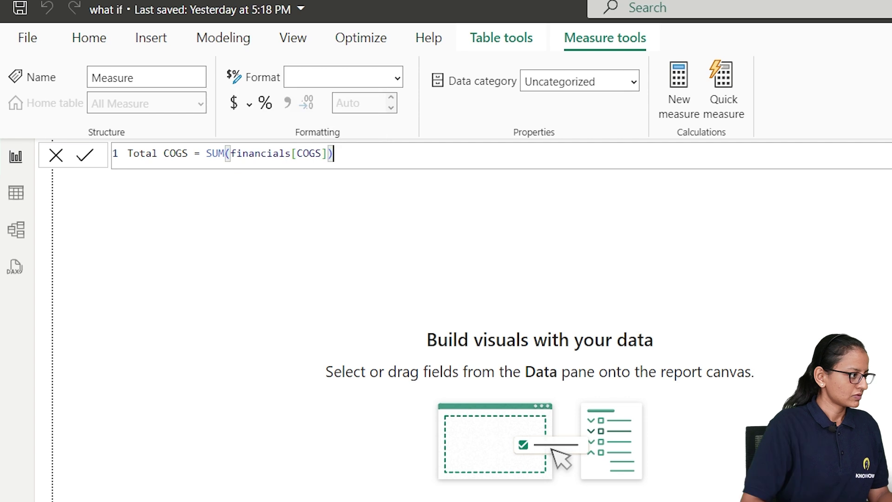
key(Return)
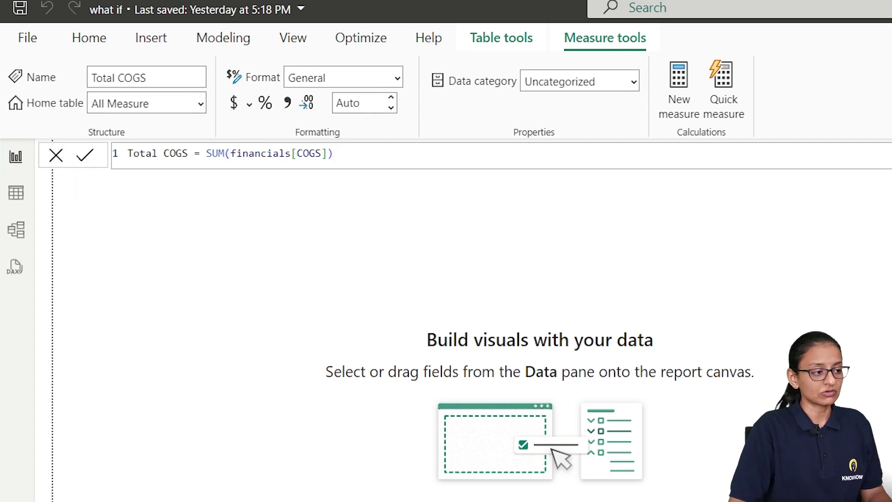
Add Total Profit = SUM(financials[Profit]) to All Measure and place an empty card visual.
right_click(787, 84)
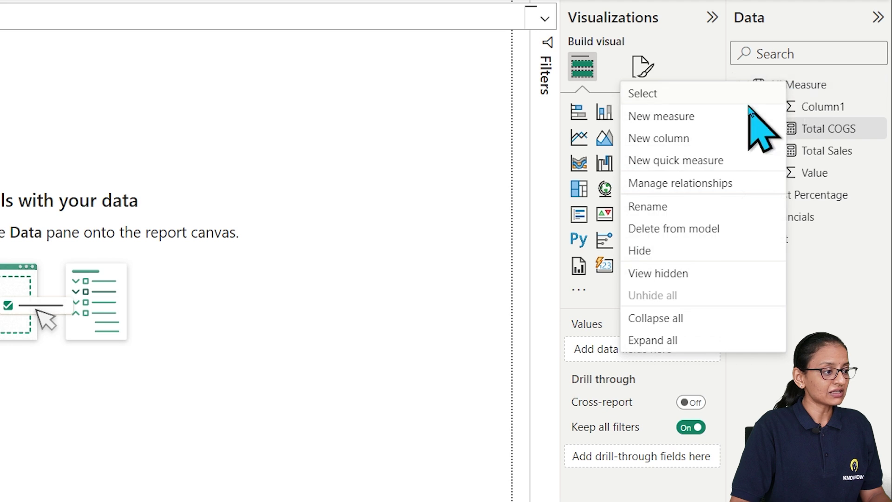
click(728, 115)
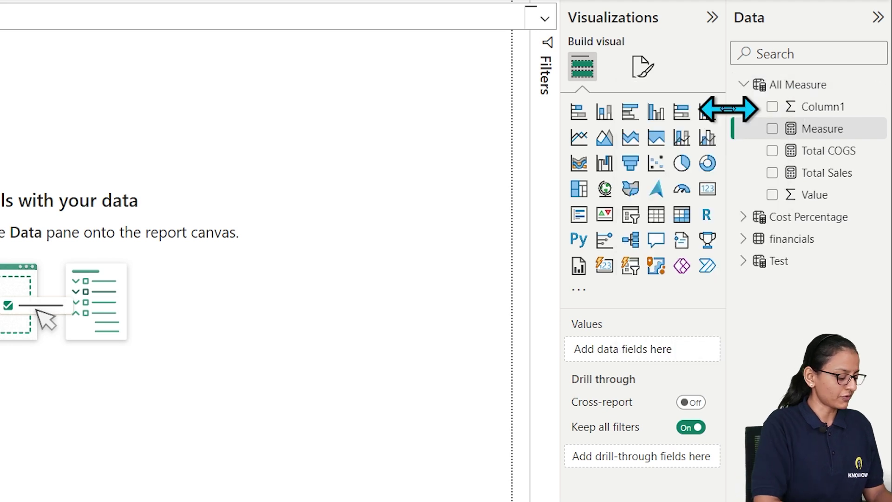
text(T)
text(otal Profit = )
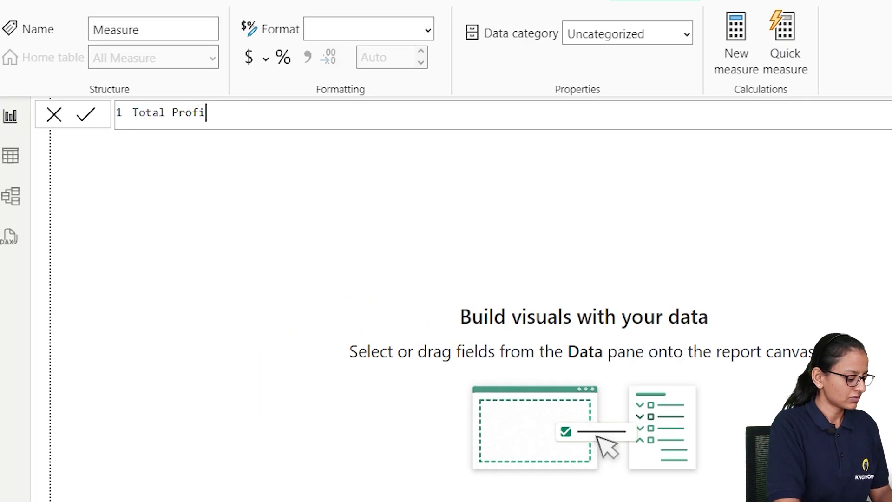
text(SUM(financials)
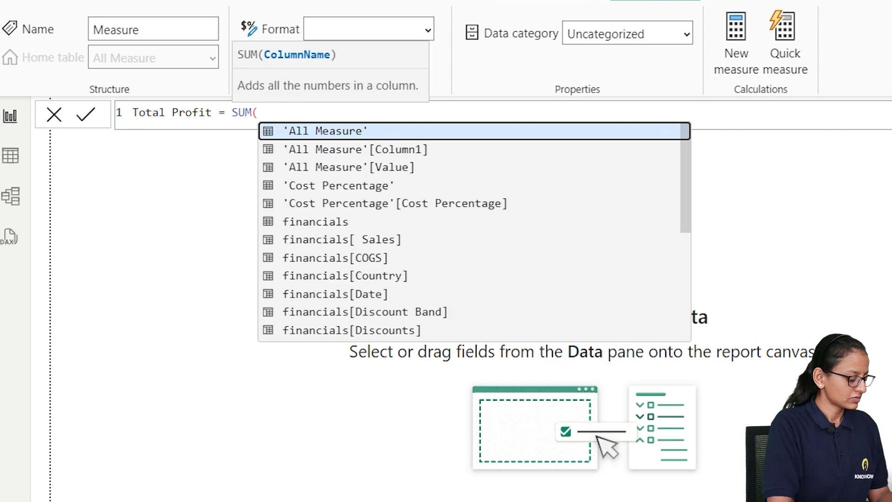
key(Down)
key(Down)
key(Down)
key(Down)
key(Down)
key(Down)
key(Down)
key(Down)
key(Down)
key(Down)
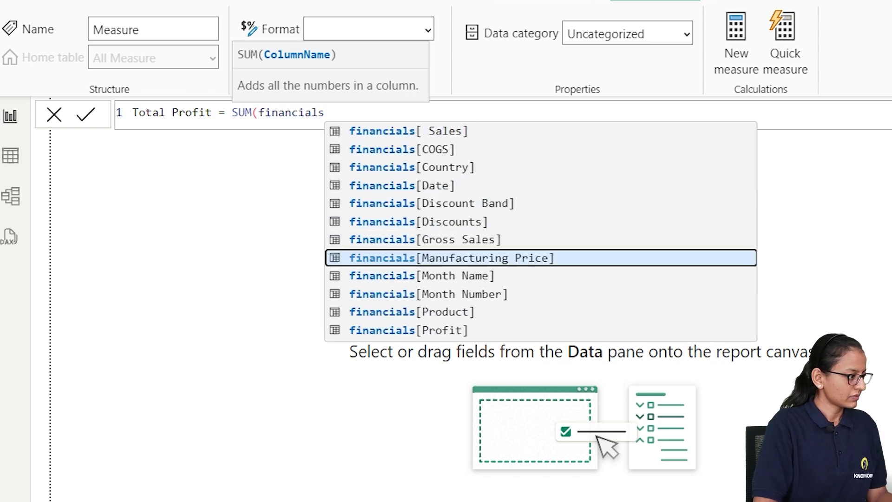
key(Tab)
text())
key(Return)
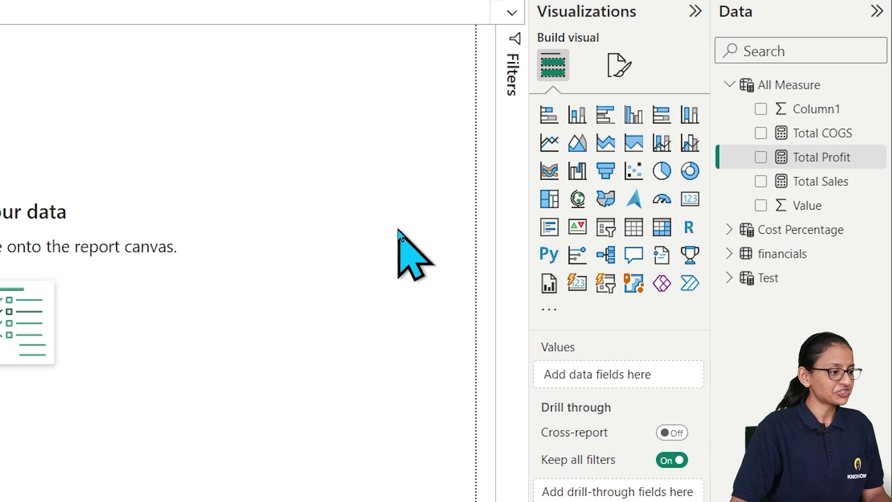
click(684, 202)
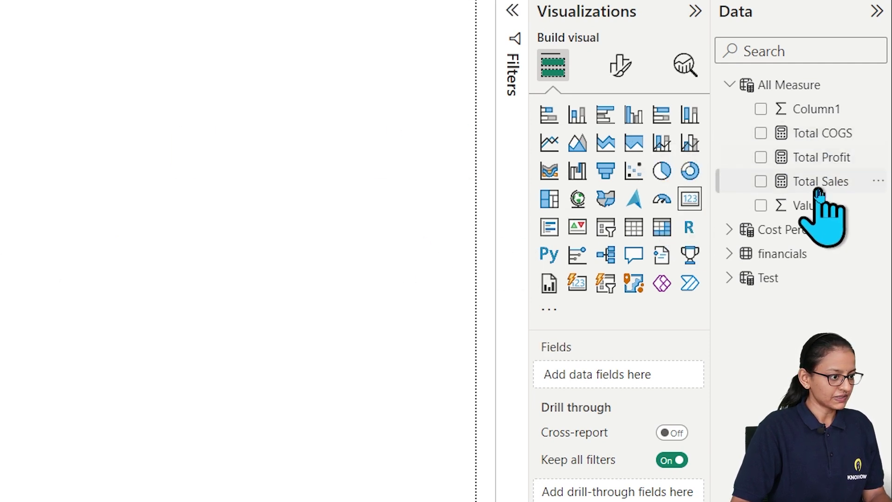
Fill the card with Total Sales, then duplicate it twice for Total COGS and Total Profit.
drag(816, 184, 608, 377)
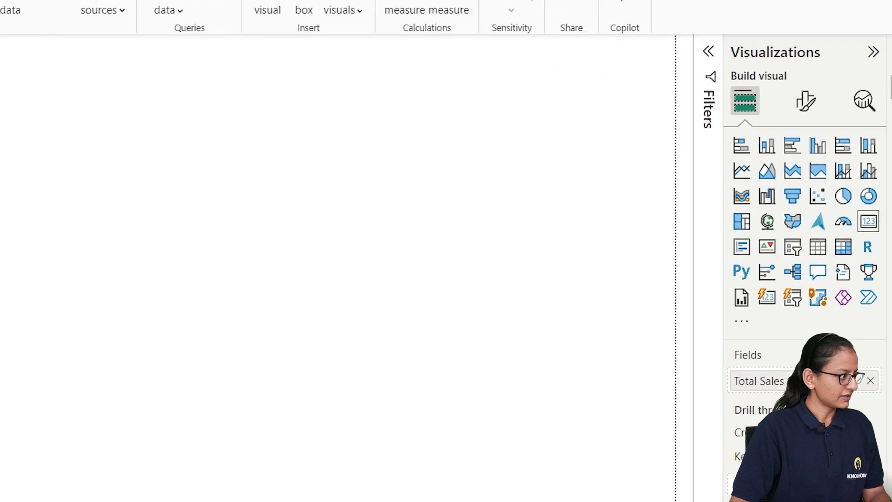
key(ctrl+c)
key(ctrl+v)
drag(88, 155, 301, 156)
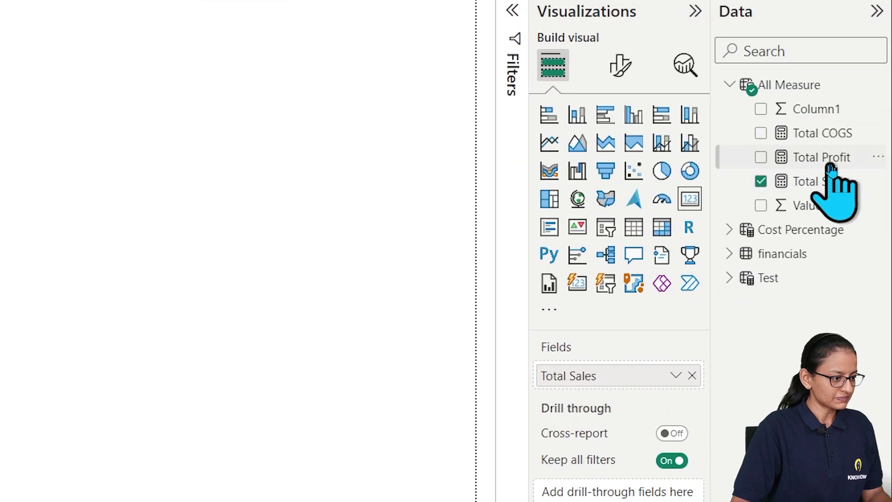
drag(822, 134, 618, 374)
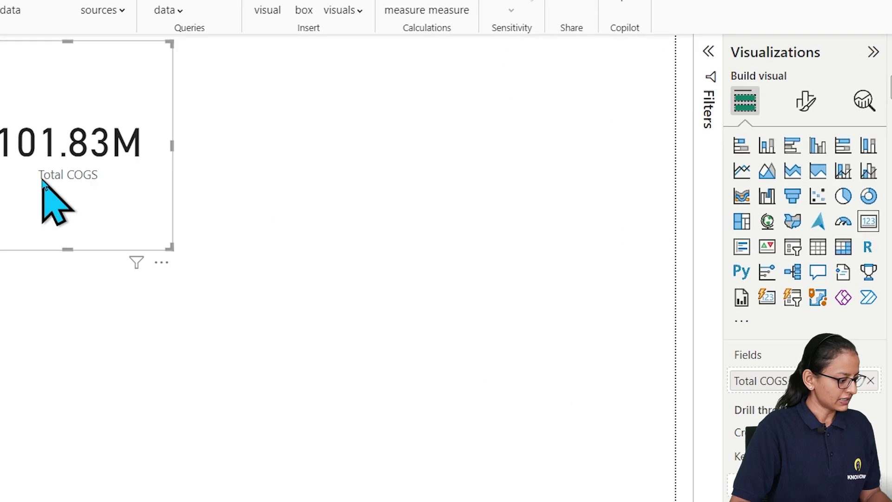
key(ctrl+c)
key(ctrl+v)
drag(361, 219, 650, 188)
drag(820, 158, 612, 408)
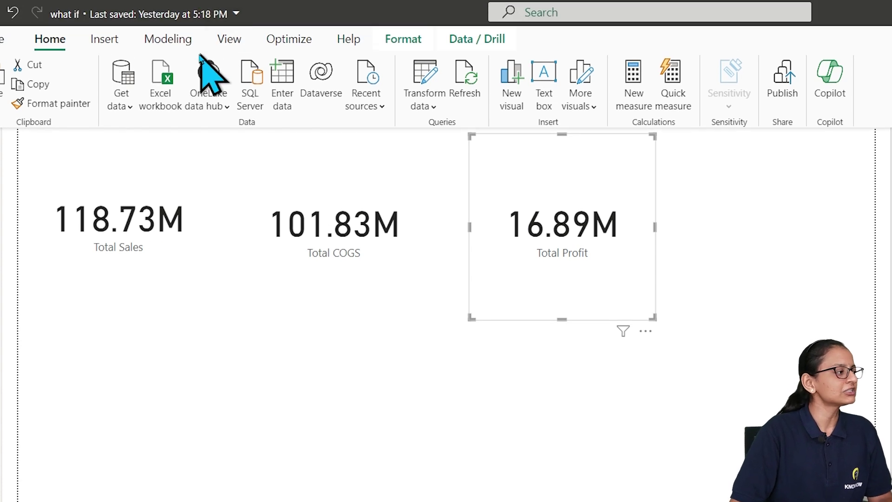
Start a new numeric range parameter and name it COGS UPDATE.
click(173, 47)
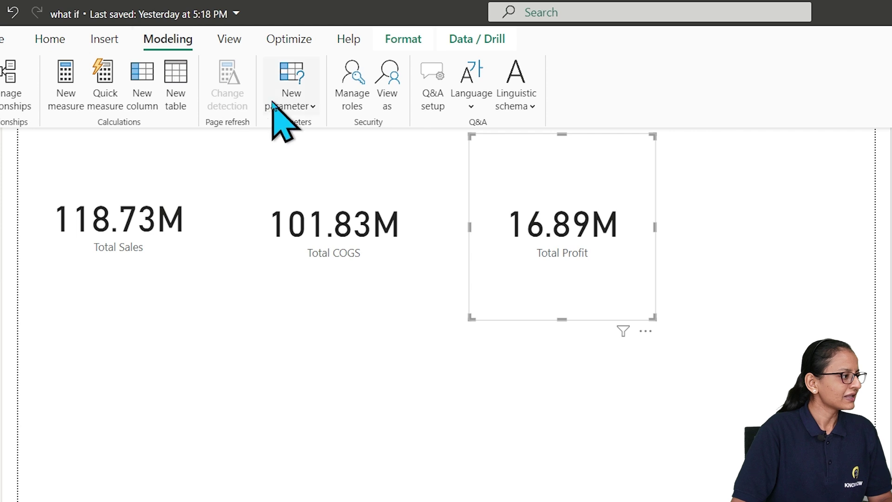
click(292, 103)
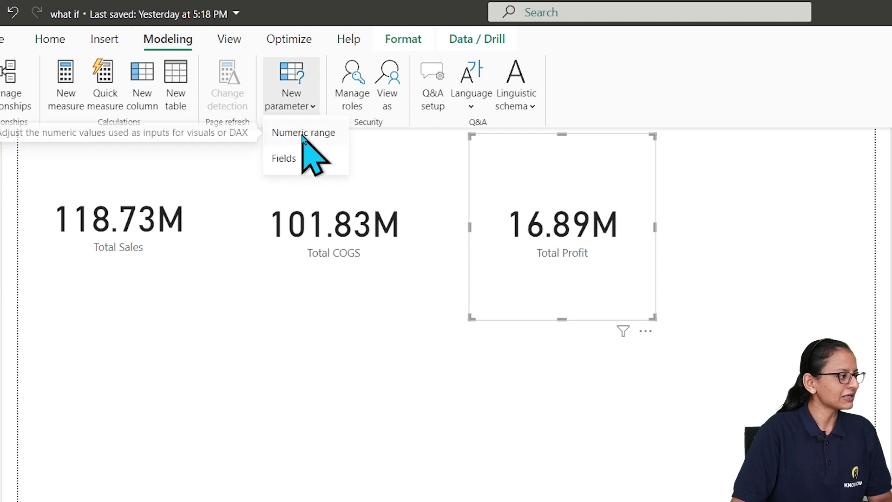
click(302, 134)
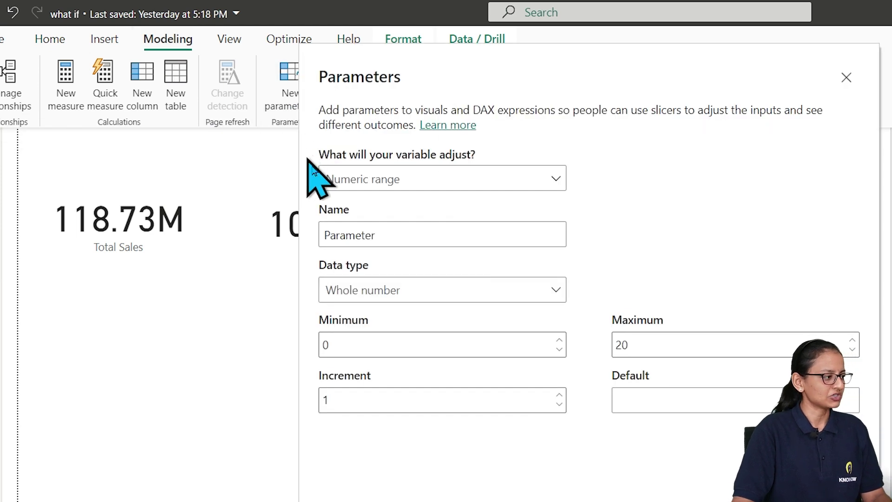
double_click(376, 237)
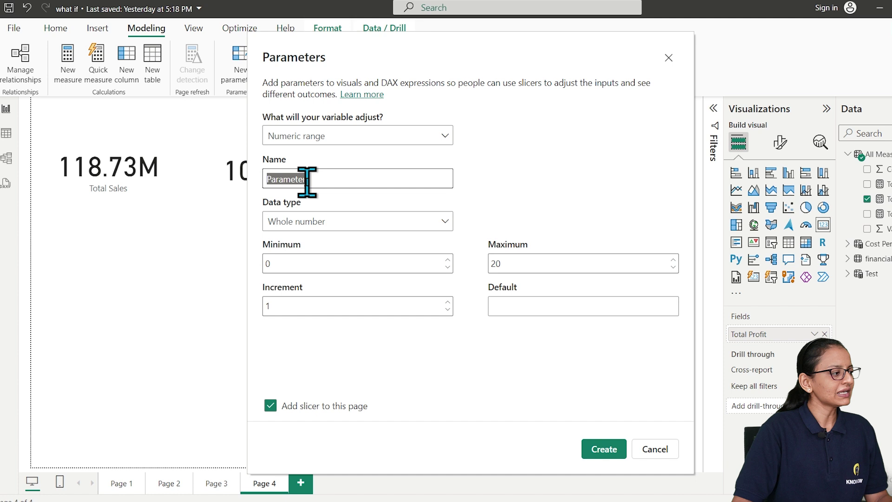
key(BackSpace)
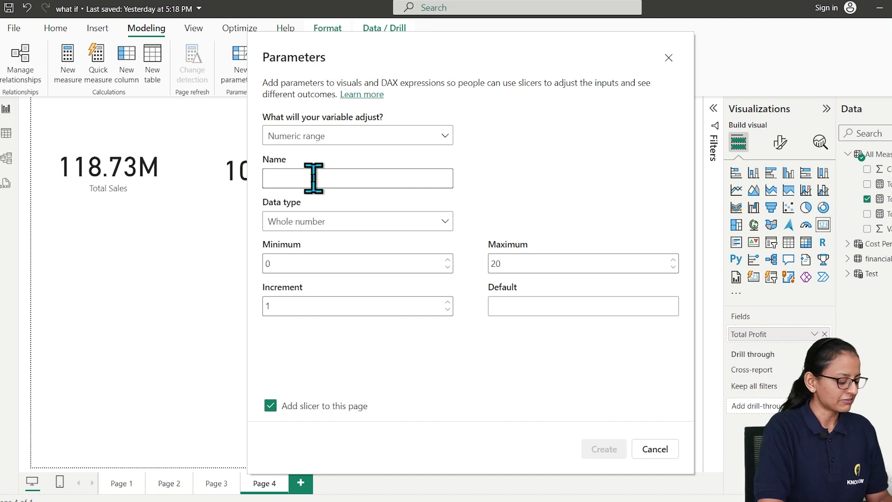
text(Co)
key(BackSpace)
key(BackSpace)
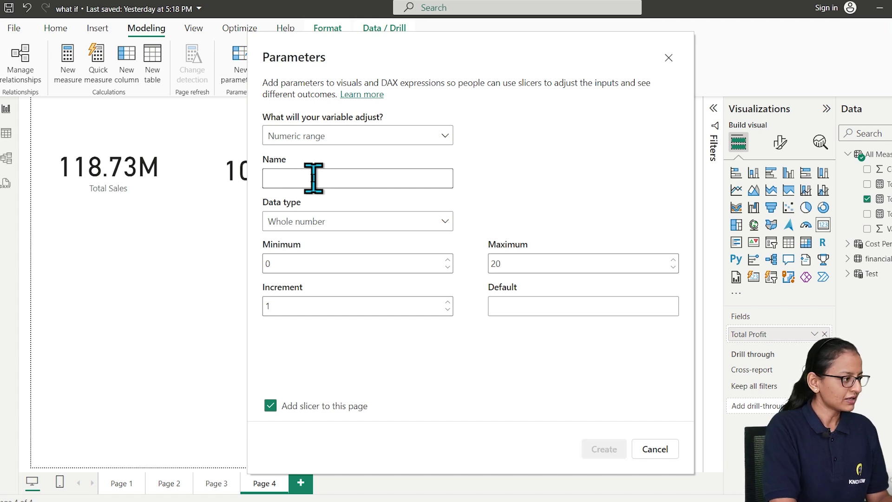
text(COGS UPDATE)
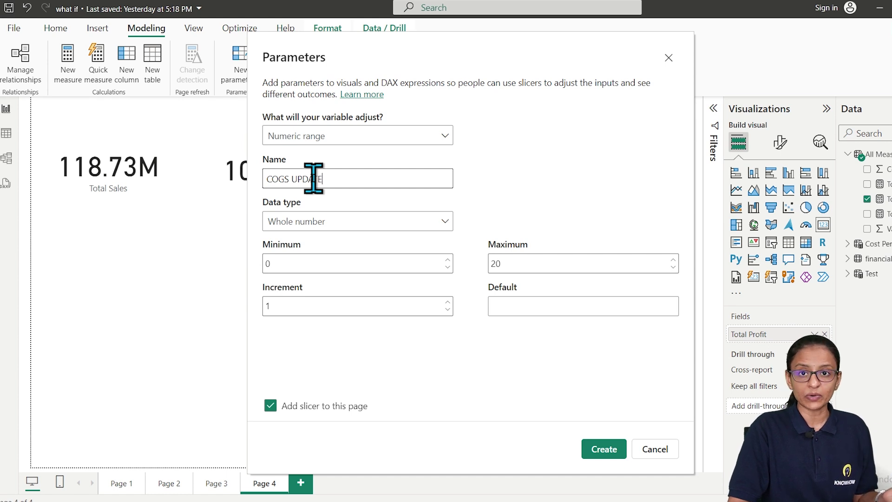
Make the parameter a decimal number from 0 to 5 and create it with its slicer.
click(300, 264)
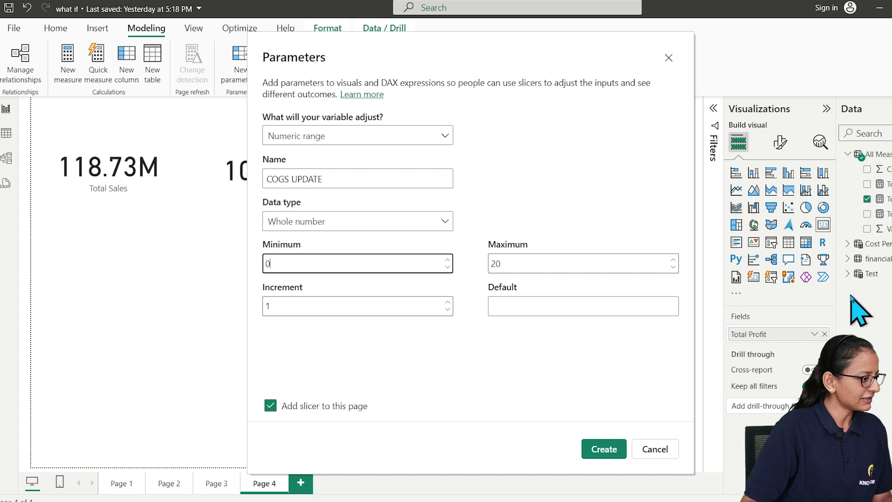
click(360, 224)
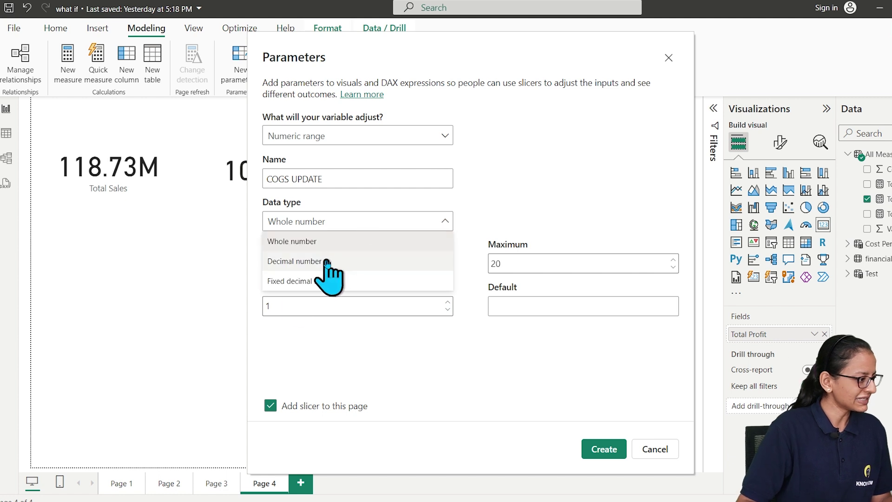
click(325, 261)
double_click(314, 263)
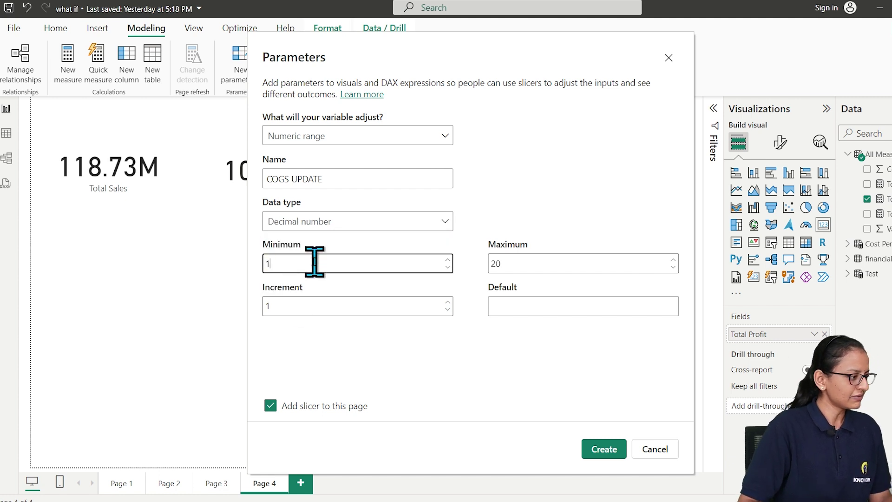
key(BackSpace)
text(0)
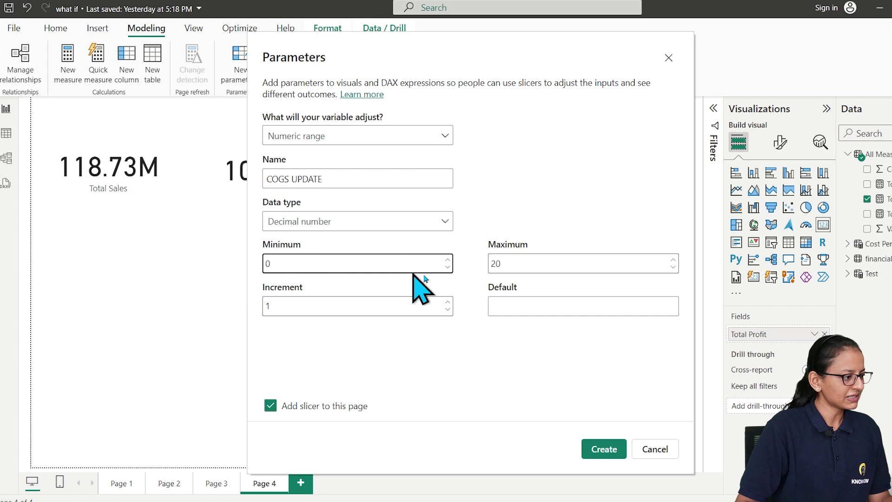
click(498, 263)
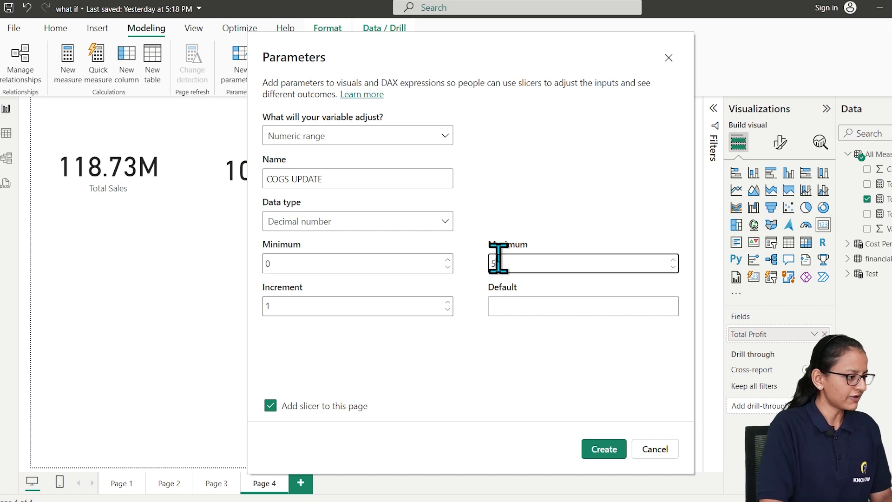
text(5)
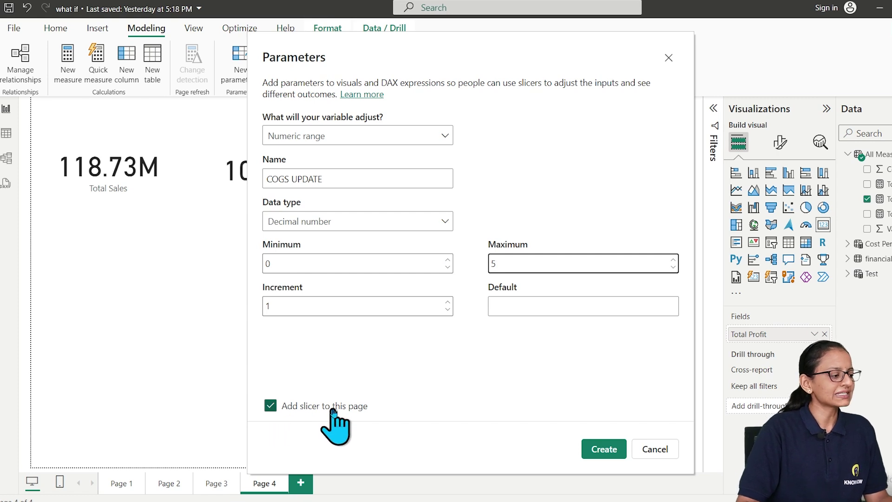
click(590, 449)
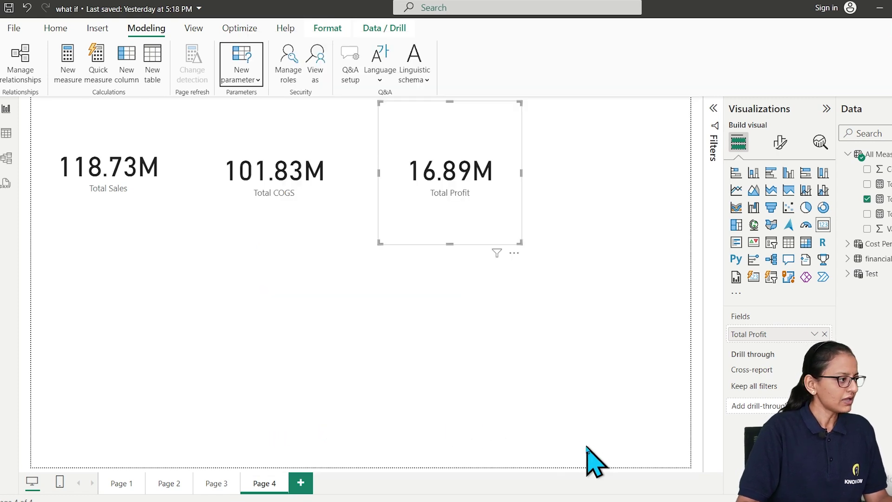
Shorten the COGS UPDATE slicer and inspect the COGS UPDATE Value SELECTEDVALUE formula.
drag(113, 388, 123, 303)
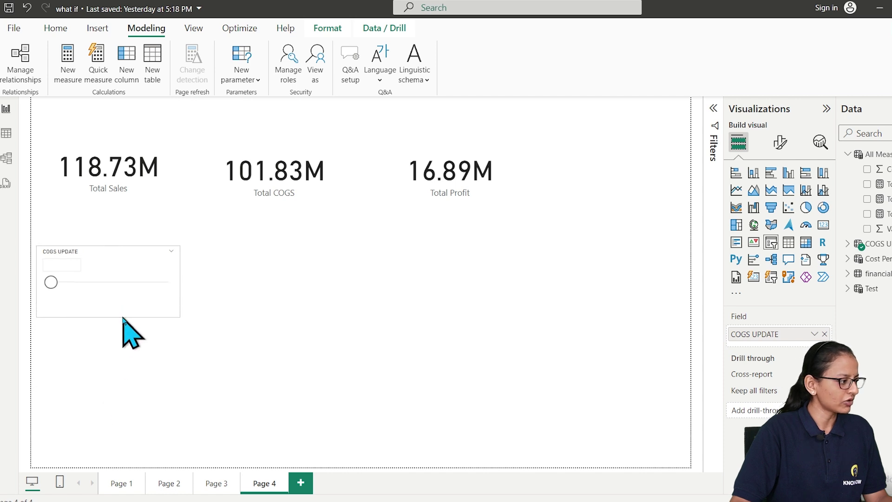
click(845, 158)
click(814, 128)
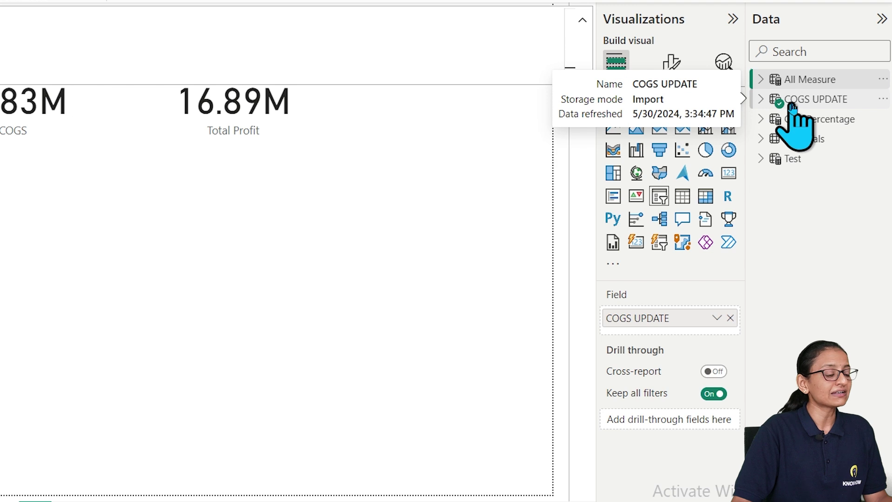
click(762, 99)
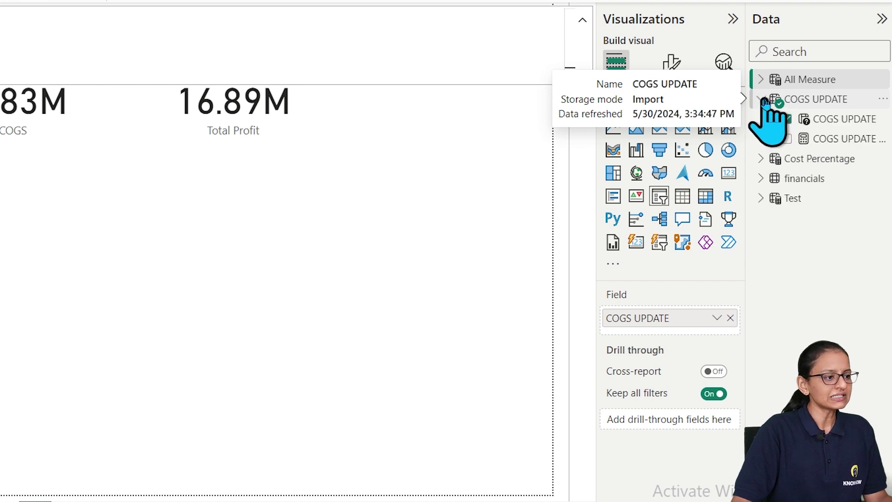
click(827, 122)
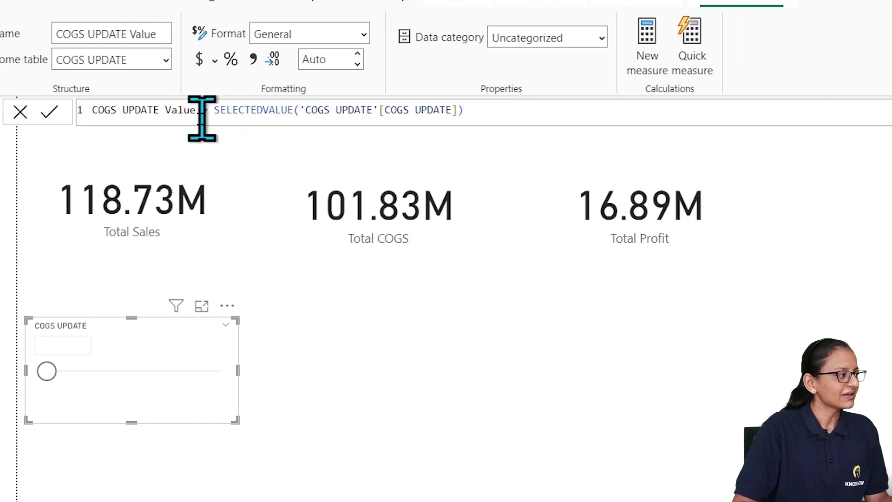
drag(209, 112, 516, 119)
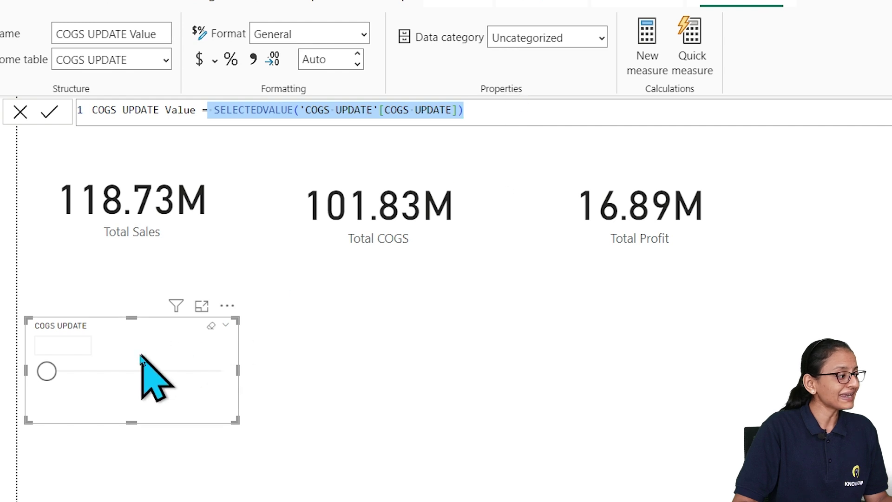
Slide the COGS UPDATE value through 1 and 0, settling on 2.
click(47, 371)
click(82, 371)
mouse_move(82, 371)
mouse_down()
mouse_move(116, 371)
mouse_move(46, 372)
mouse_move(82, 370)
mouse_up()
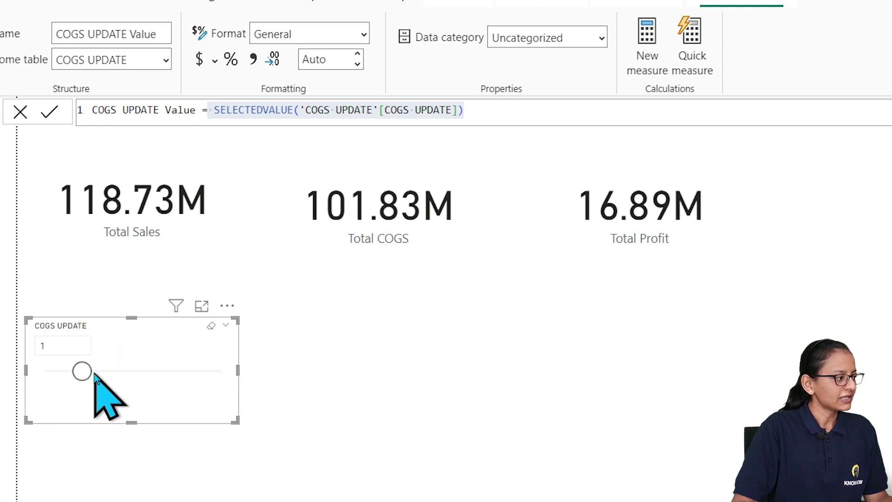
drag(82, 371, 118, 372)
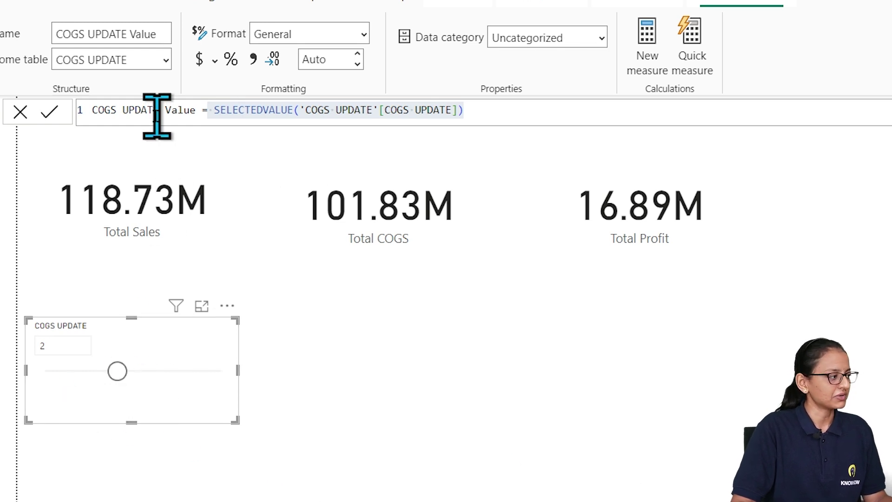
click(316, 416)
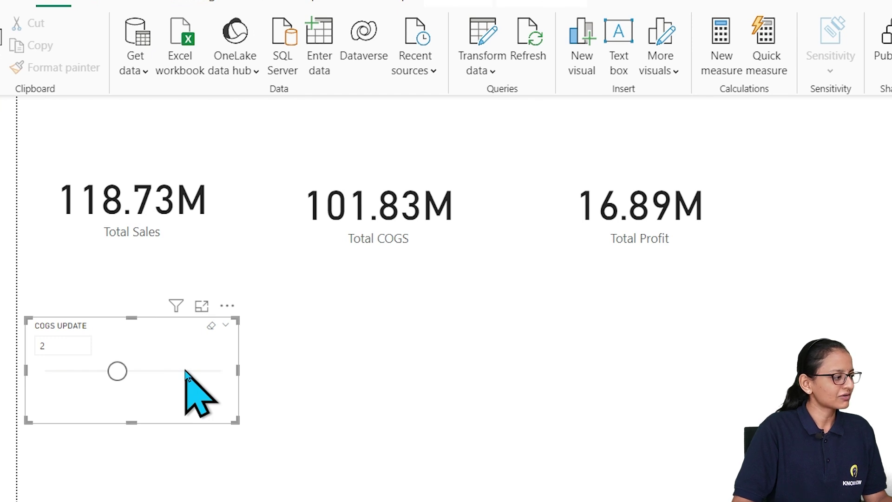
Apply the Page 2 Cost Percentage slicer's format to the COGS UPDATE slicer, widen it, and set it to 1.
click(124, 479)
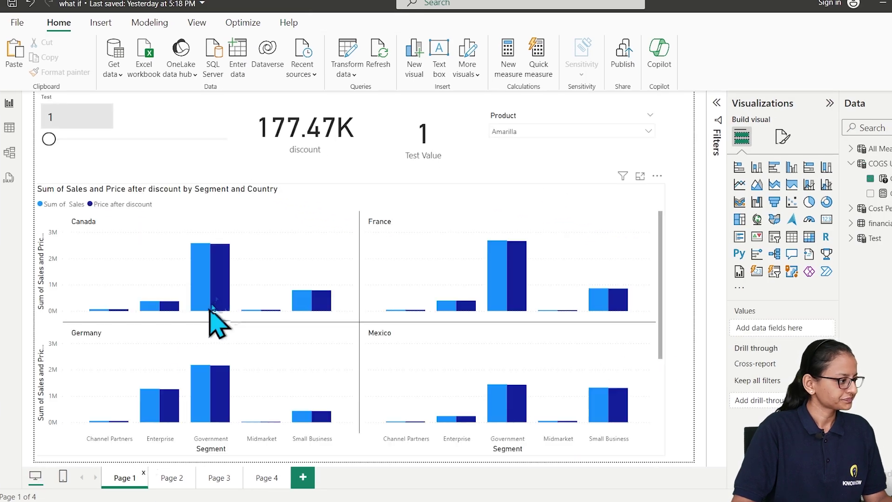
click(182, 478)
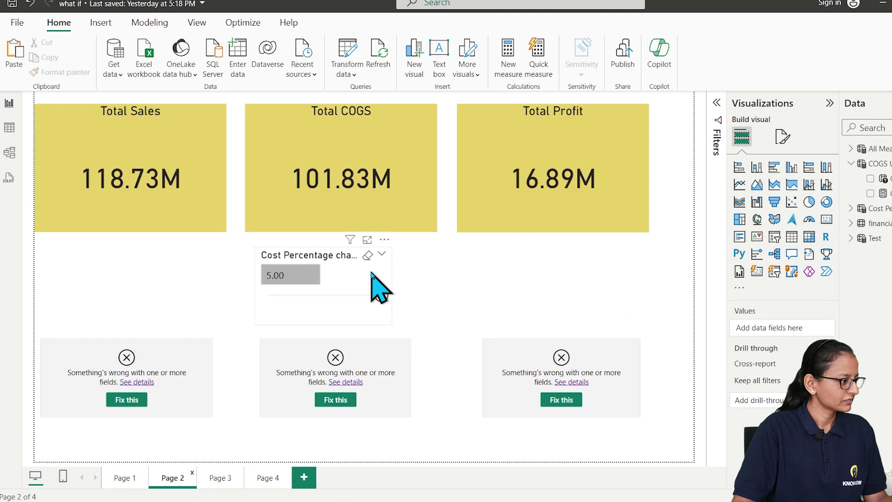
click(65, 72)
click(267, 479)
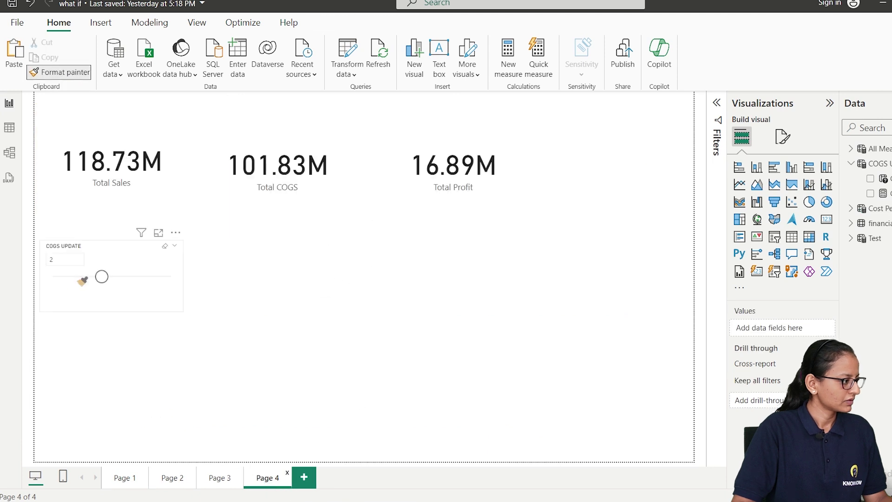
click(137, 268)
drag(184, 275, 281, 263)
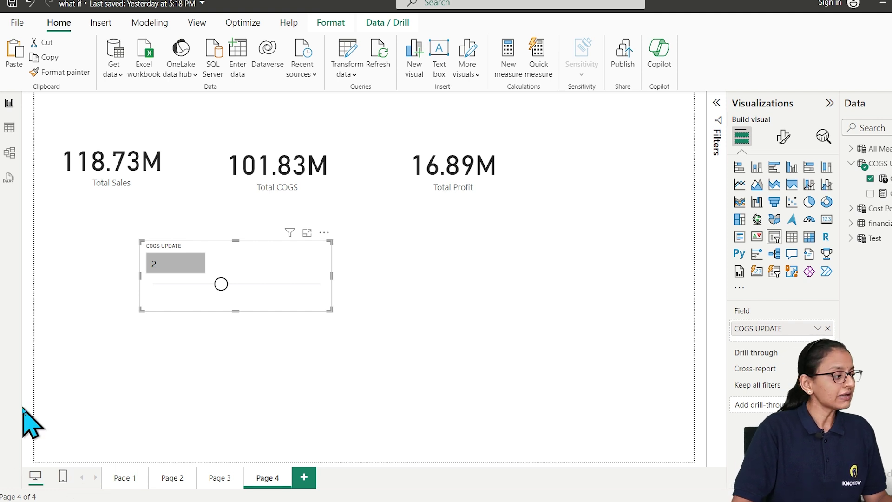
drag(228, 287, 175, 289)
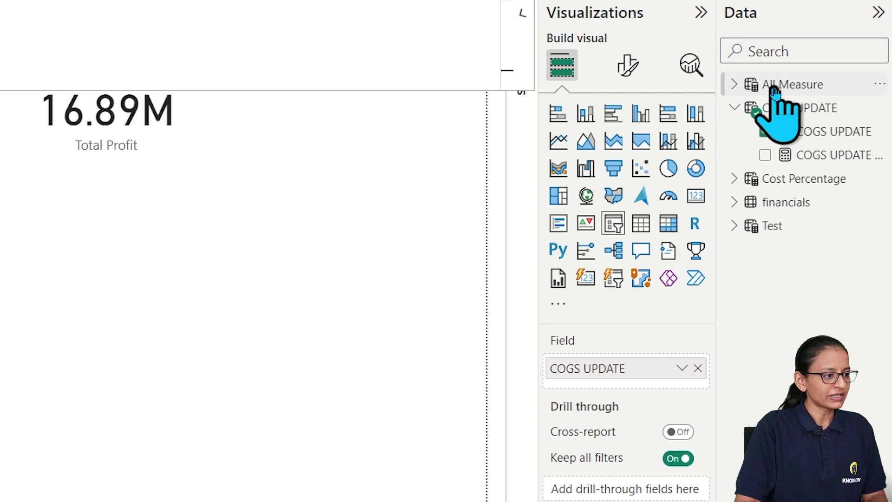
Create measure updated COGS = [Total COGS] + ([Total COGS] * 'COGS UPDATE'[COGS UPDATE Value] / 100).
right_click(774, 88)
key(Escape)
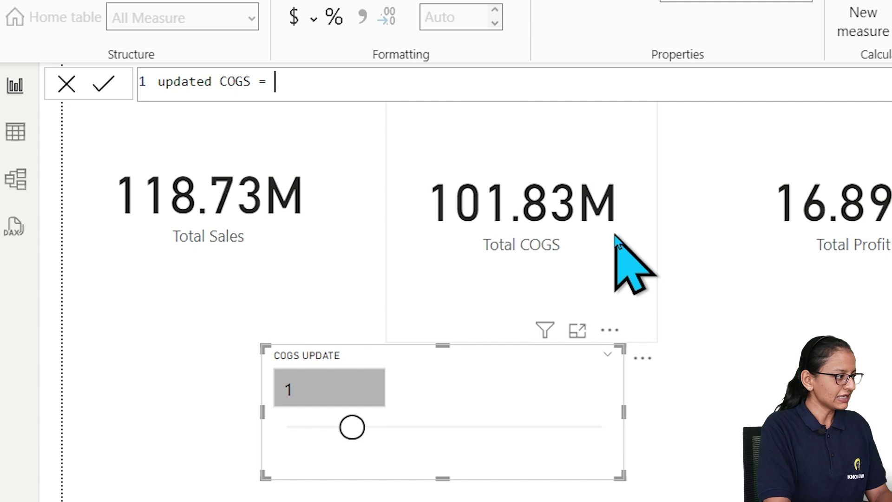
text(tota)
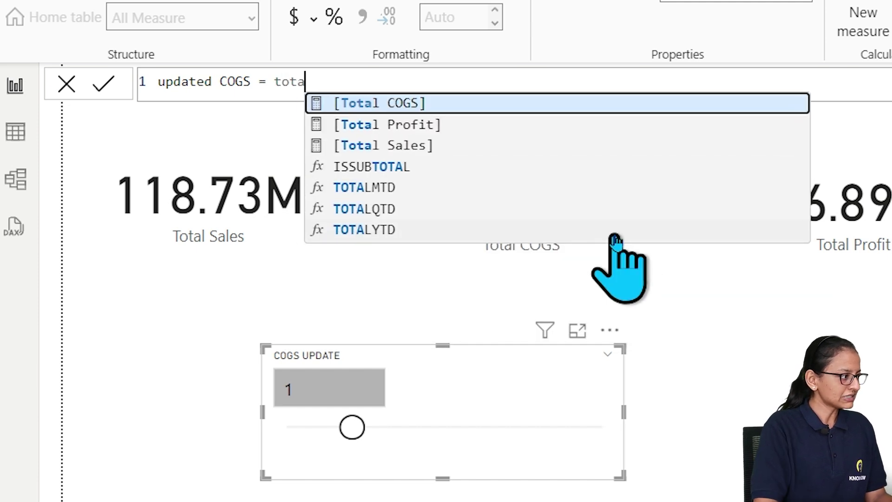
key(Tab)
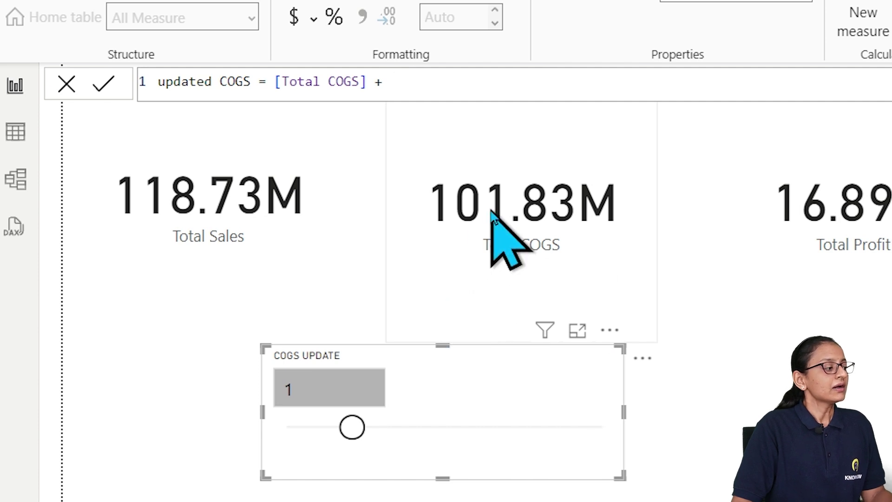
text(()
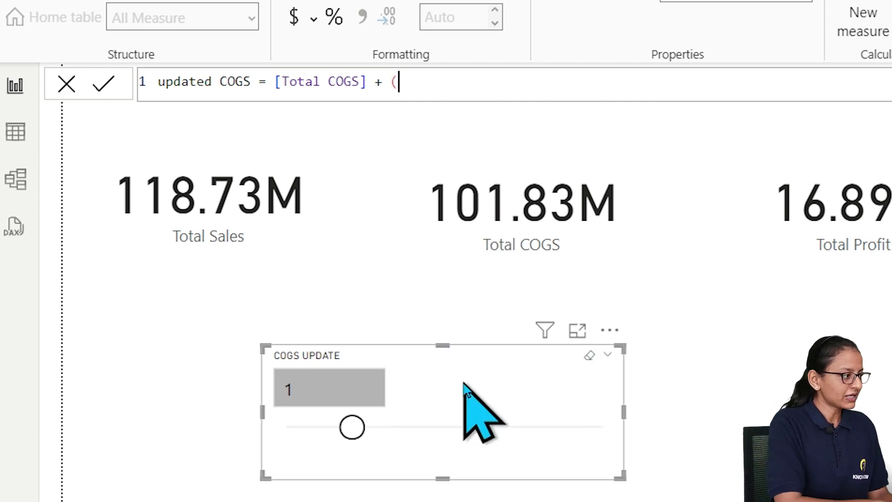
text([Total COGS] )
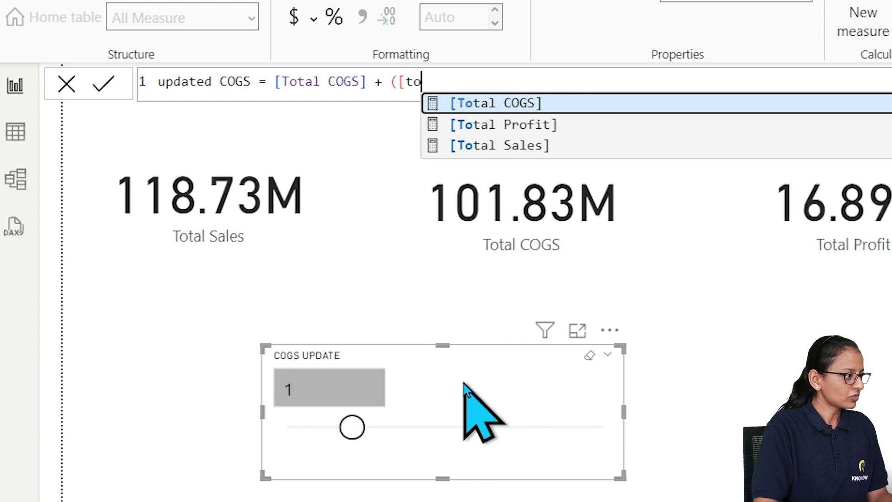
text(*)
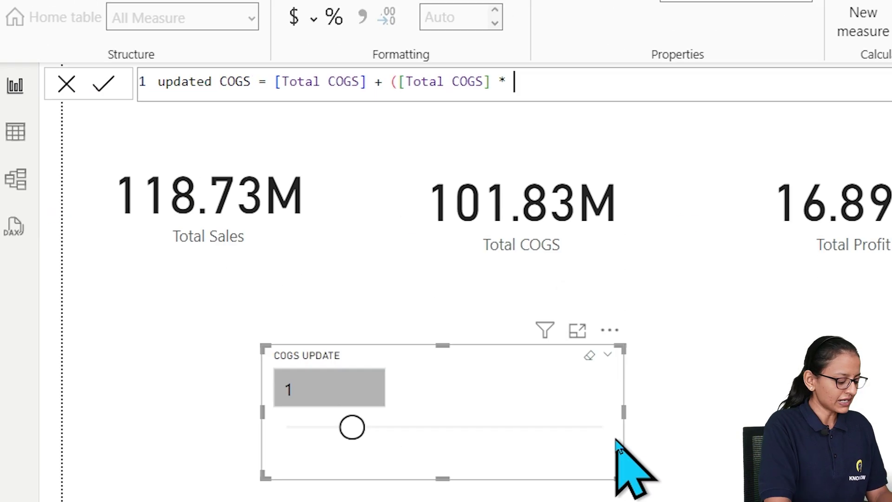
text(cogs)
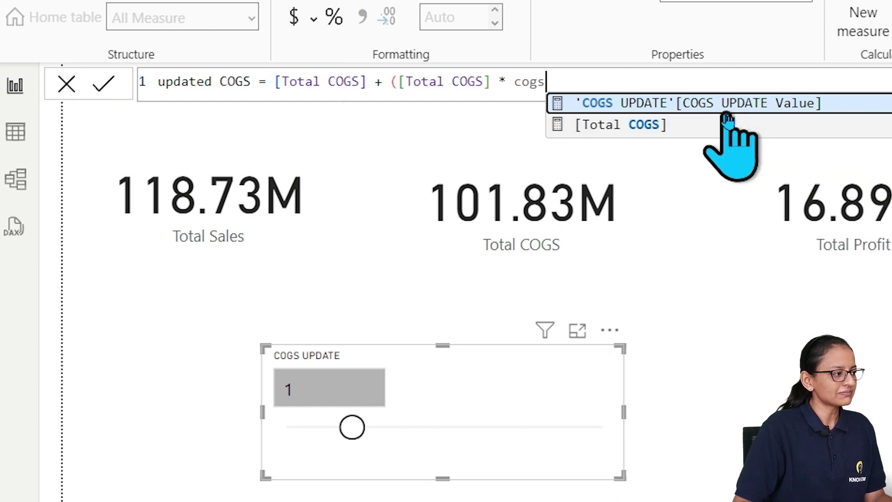
click(796, 114)
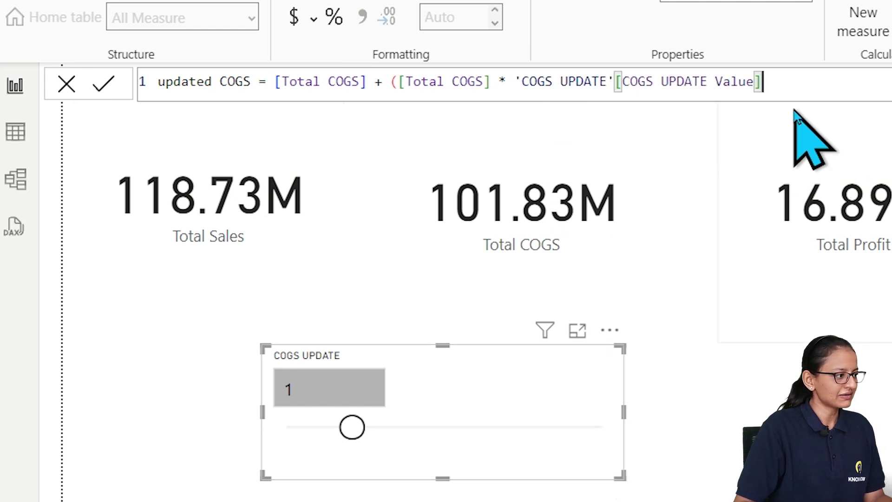
text(/ 100)
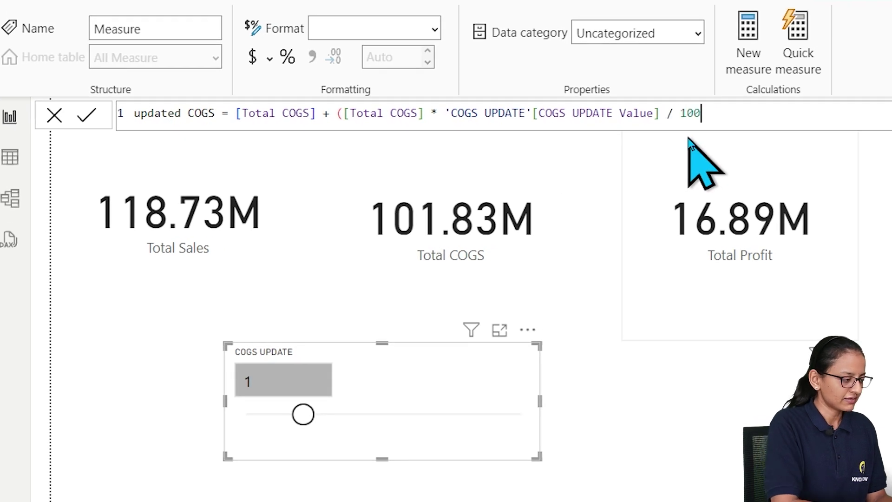
text())
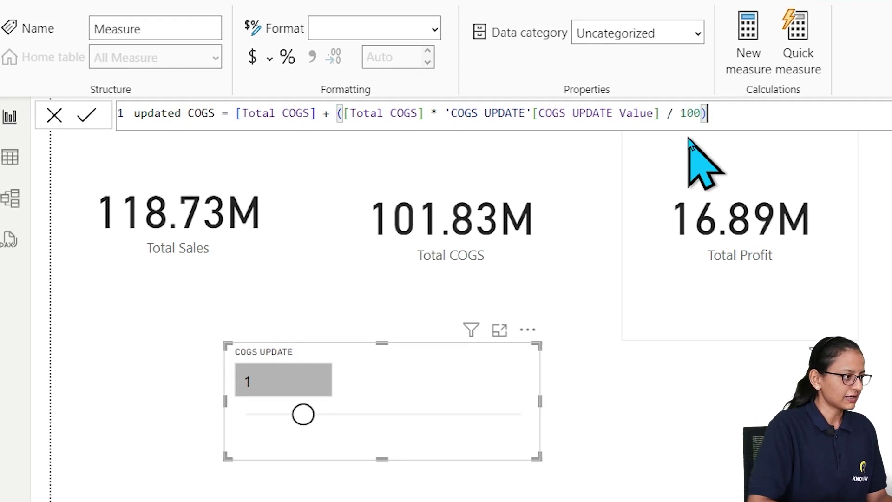
click(89, 119)
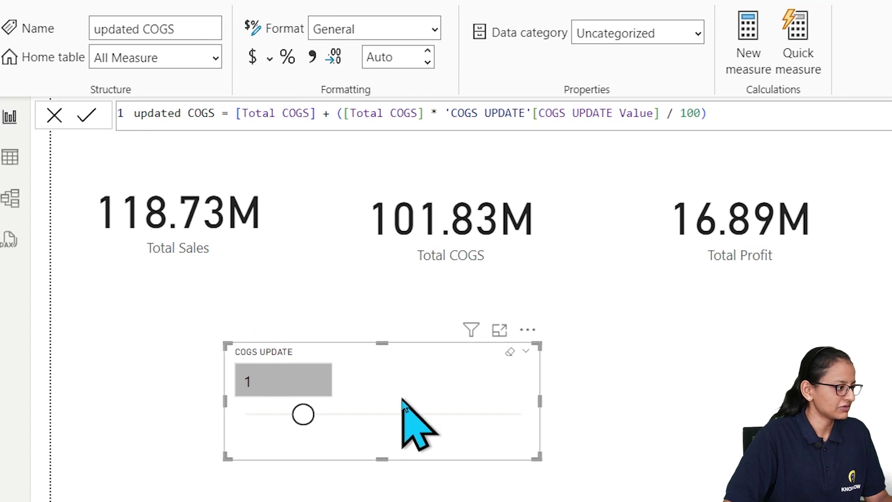
click(701, 438)
Add an updated COGS card below the slider, test several COGS UPDATE values, and finish at 1 (102.85M).
click(686, 210)
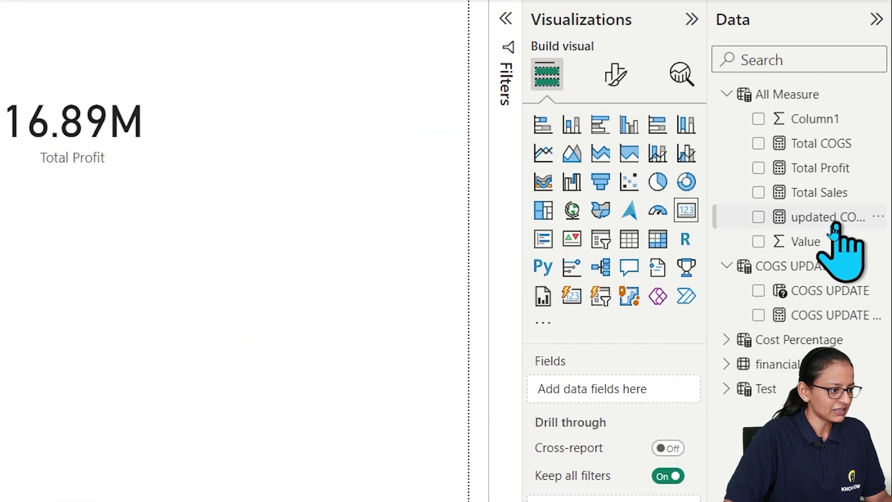
drag(837, 221, 628, 403)
drag(233, 240, 276, 240)
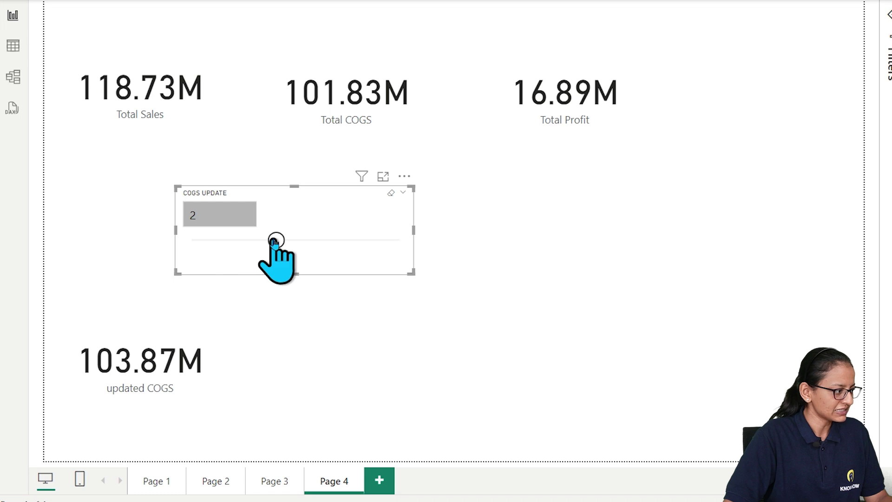
drag(275, 241, 318, 241)
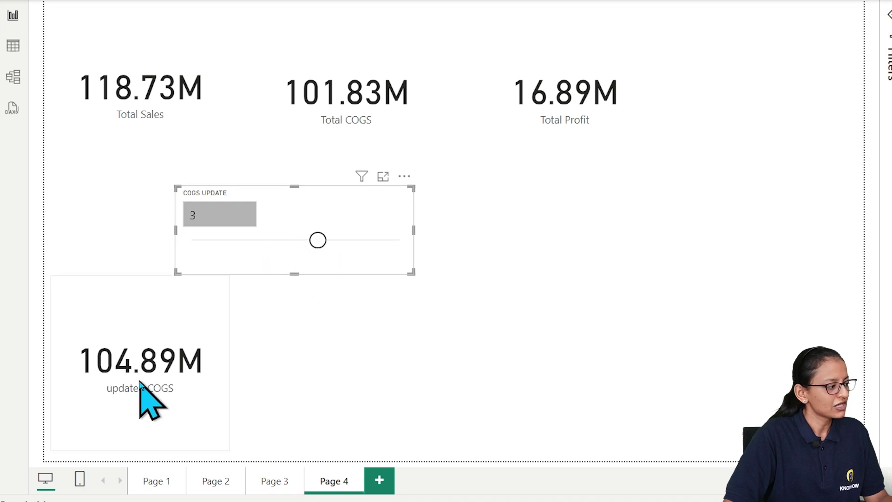
drag(209, 325, 342, 339)
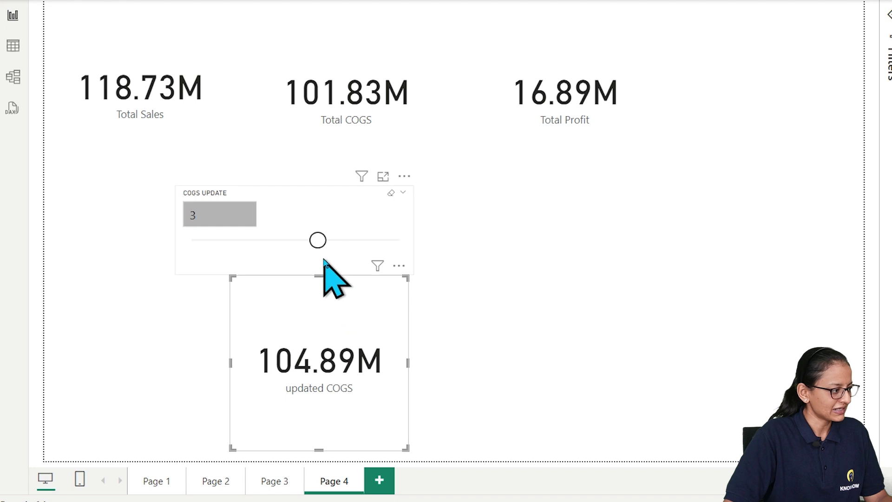
drag(316, 242, 192, 242)
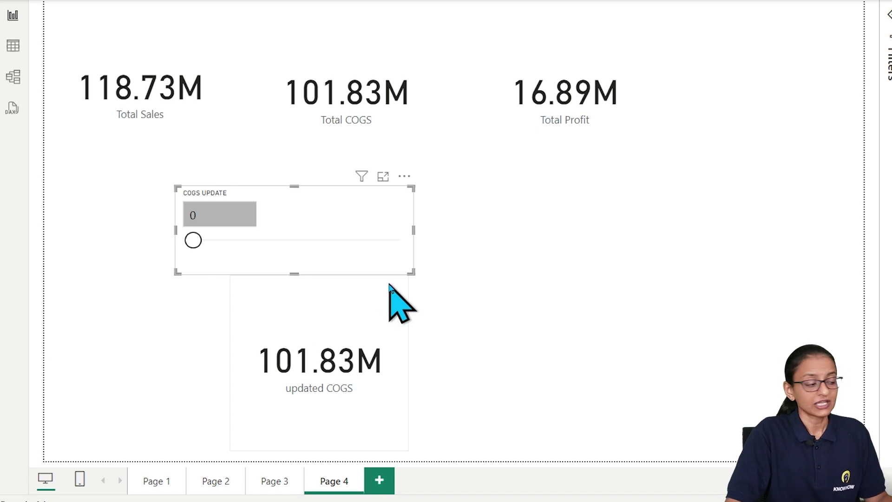
drag(193, 240, 220, 248)
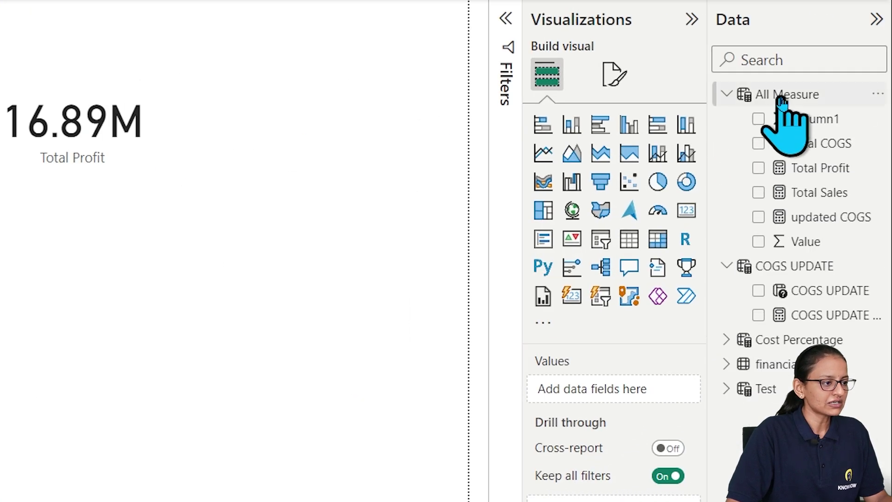
Create an updated profit measure in All Measure as [Total Sales] - [updated COGS].
right_click(783, 98)
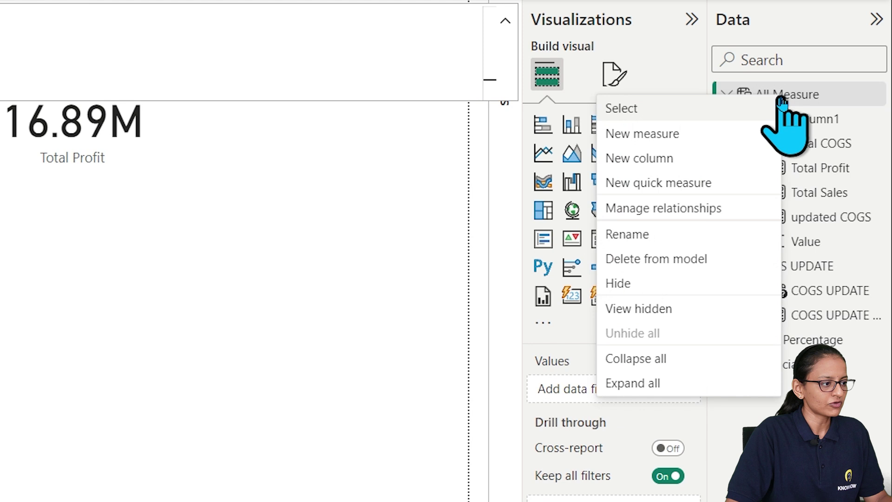
click(689, 132)
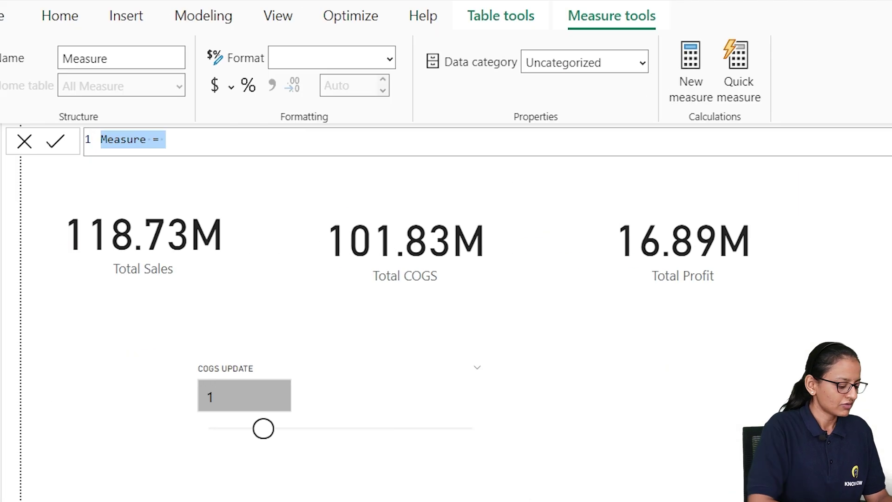
text(updated profit)
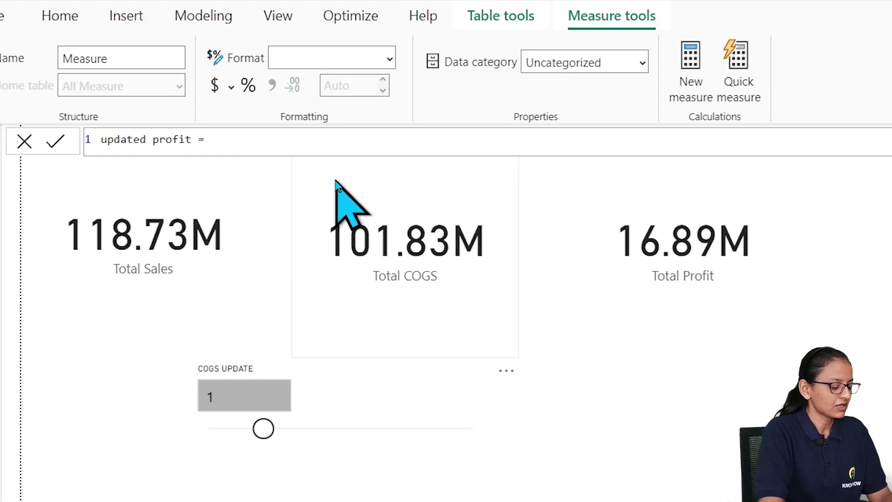
text([Total)
key(Down)
key(Down)
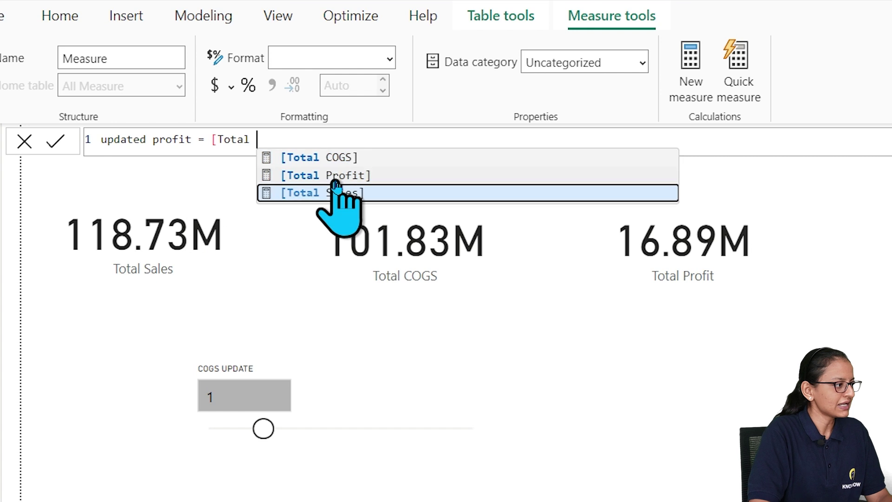
key(Tab)
text(- [up)
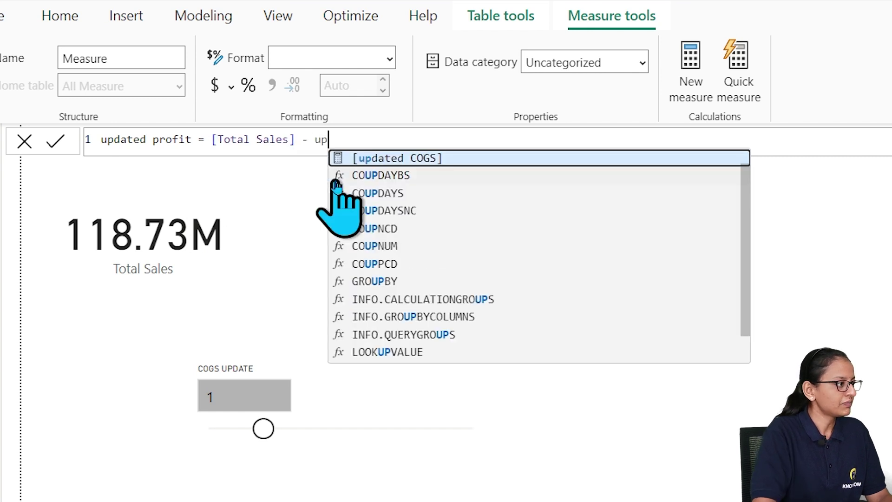
key(Tab)
click(55, 141)
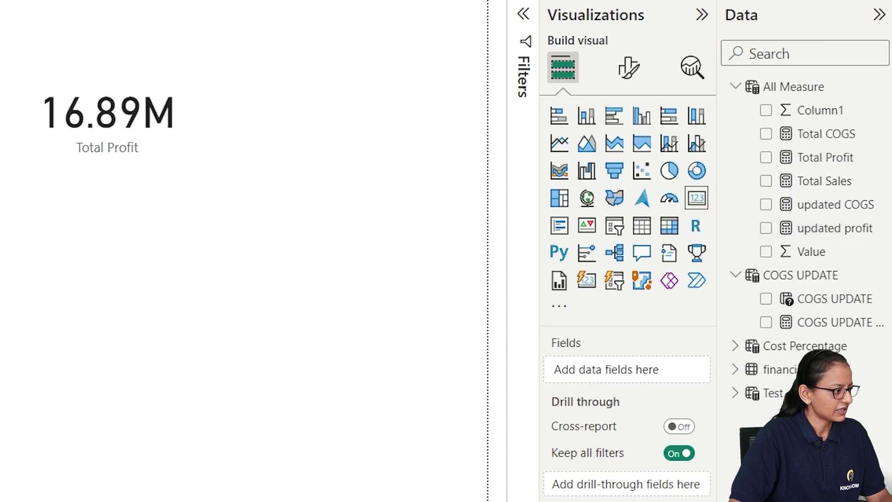
Show updated profit as a card beside updated COGS and set COGS UPDATE to 2.
drag(826, 243, 205, 343)
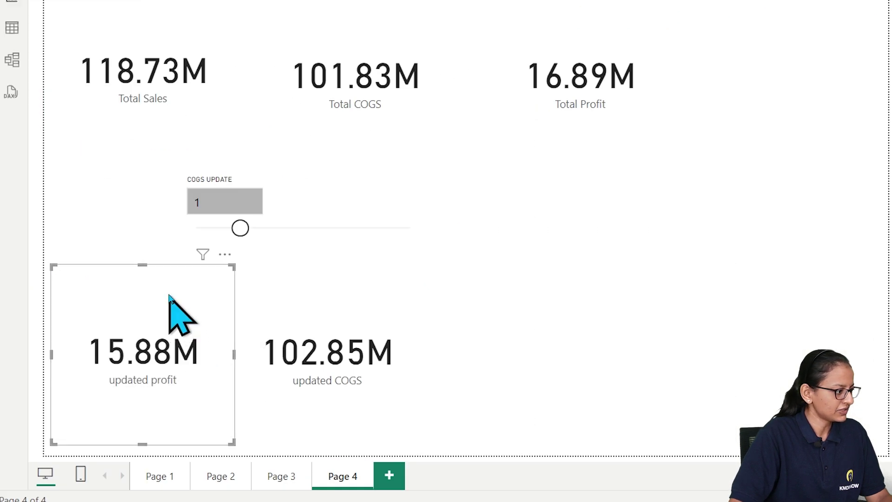
drag(170, 297, 555, 318)
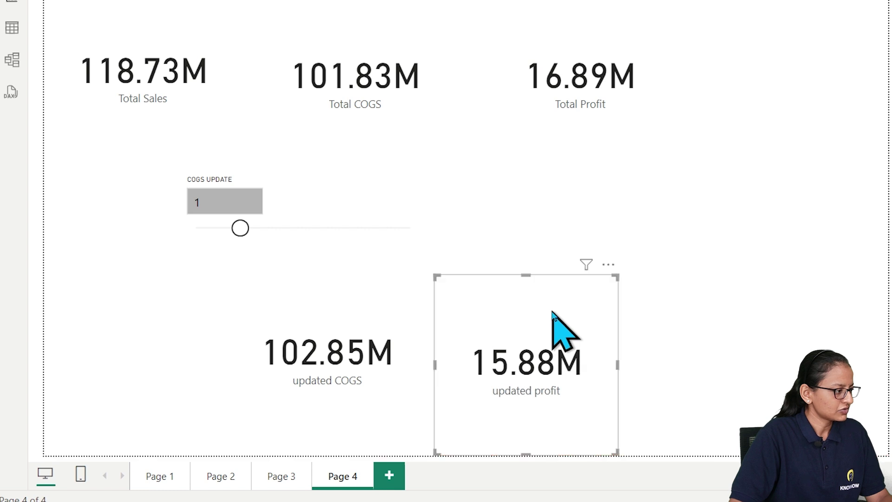
drag(241, 228, 275, 231)
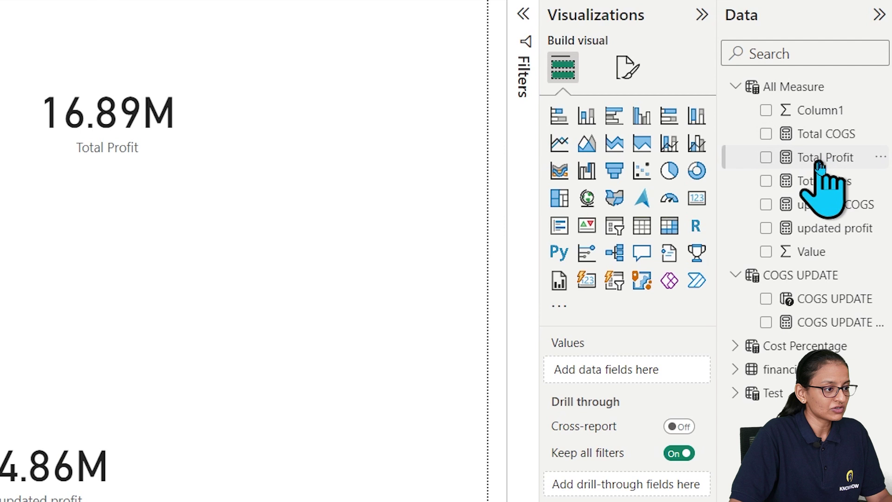
Start a new All Measure measure named profit change, beginning with [Total Profit].
right_click(790, 91)
click(671, 121)
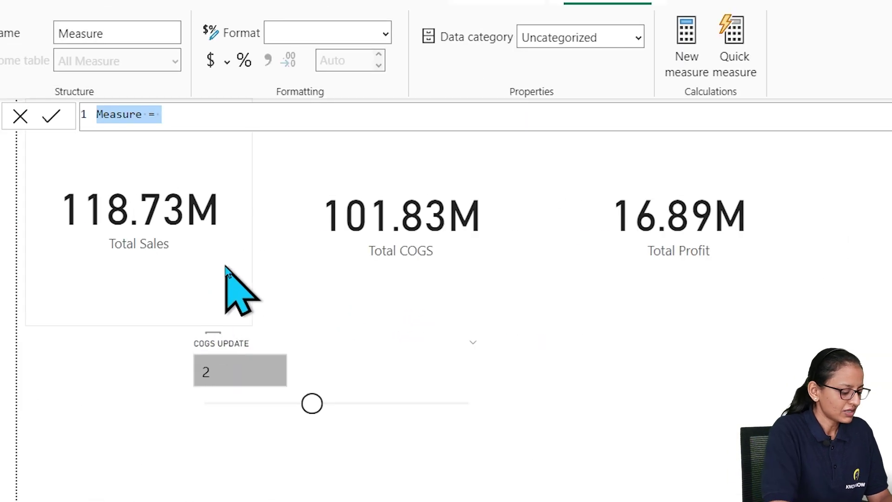
text(profit cha)
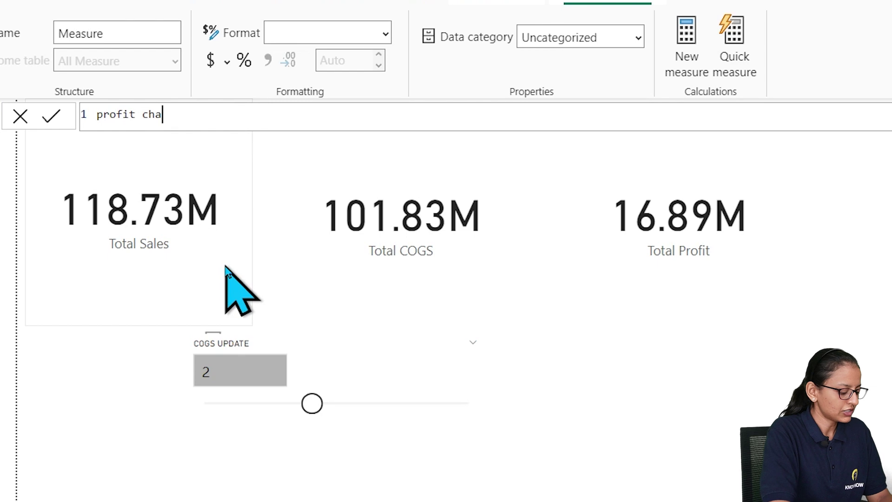
text(nge = )
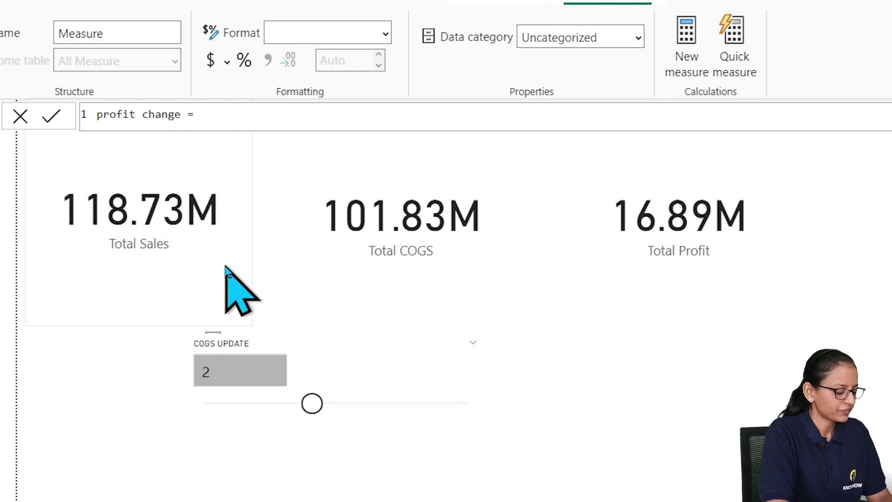
text(ol)
key(BackSpace)
key(BackSpace)
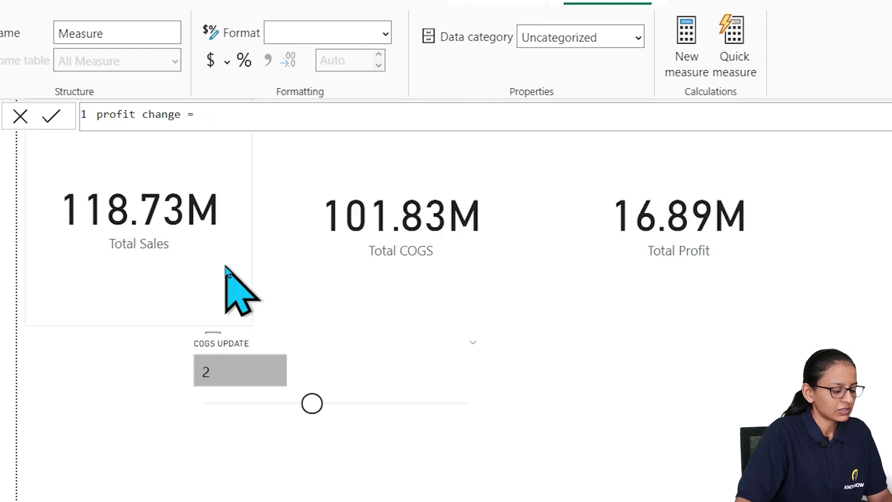
text(to)
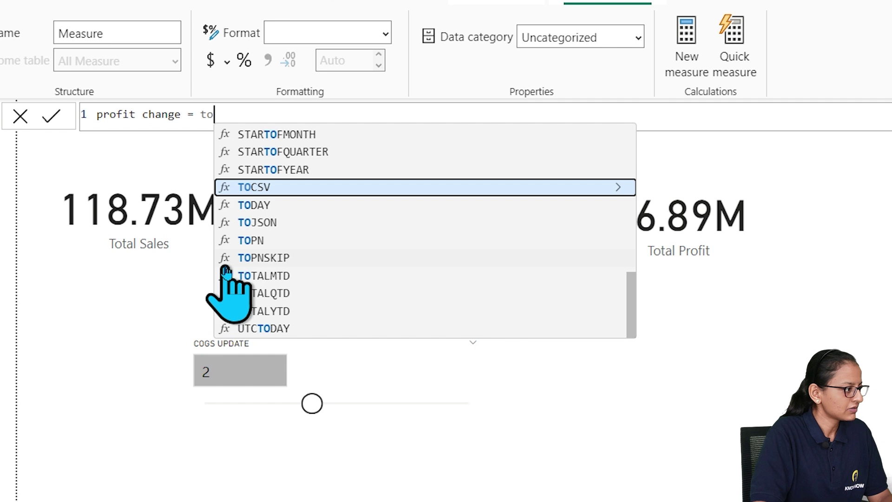
key(Down)
key(Down)
key(Down)
text(tal)
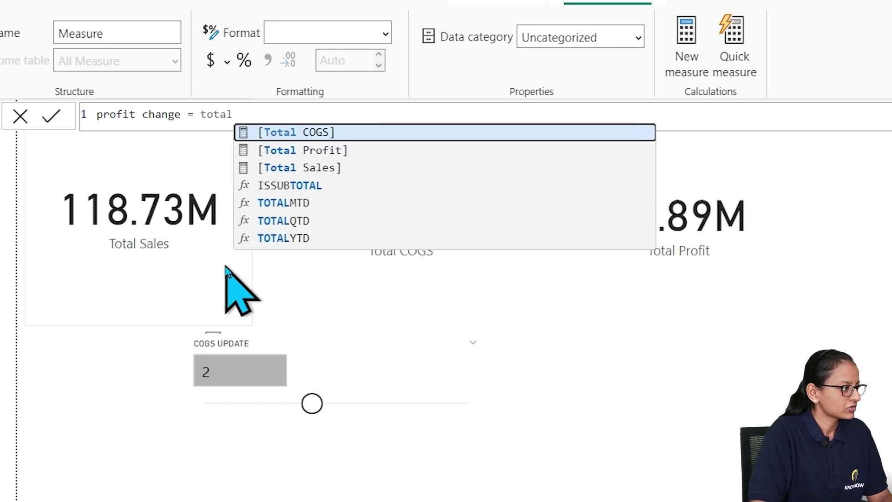
key(Down)
key(Tab)
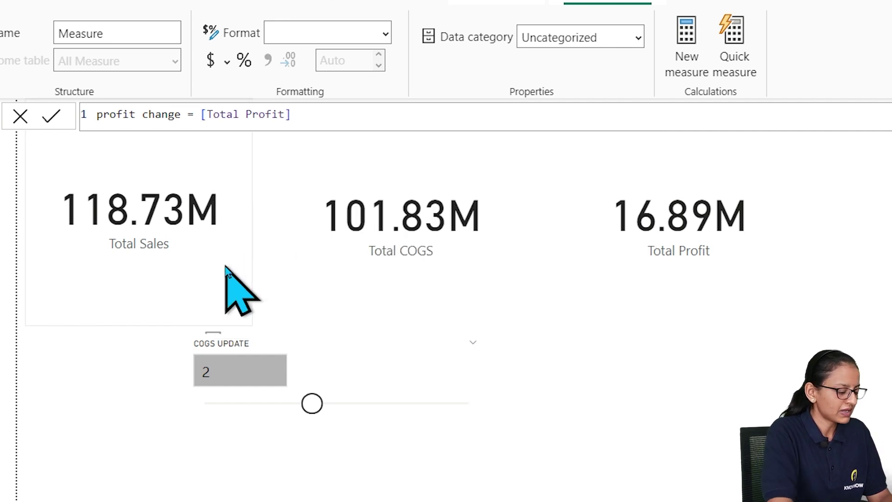
Finish the formula as [Total Profit] - [updated profit] and commit it.
text(- upa)
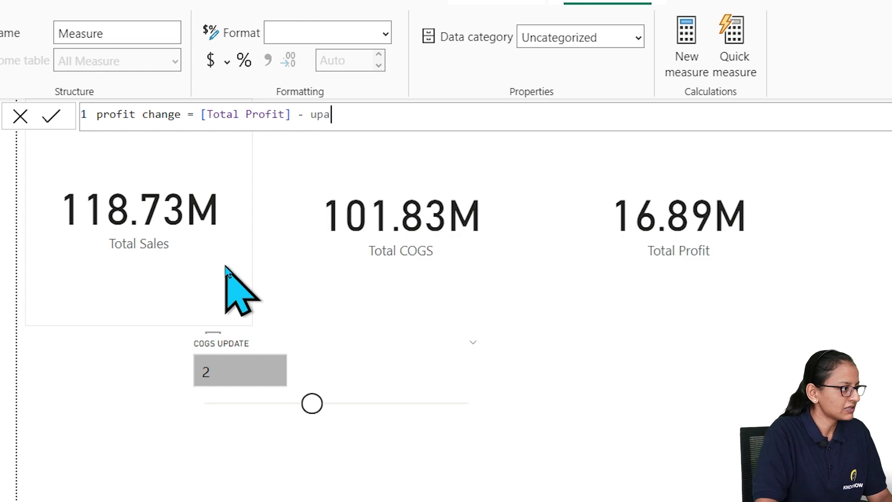
key(BackSpace)
key(BackSpace)
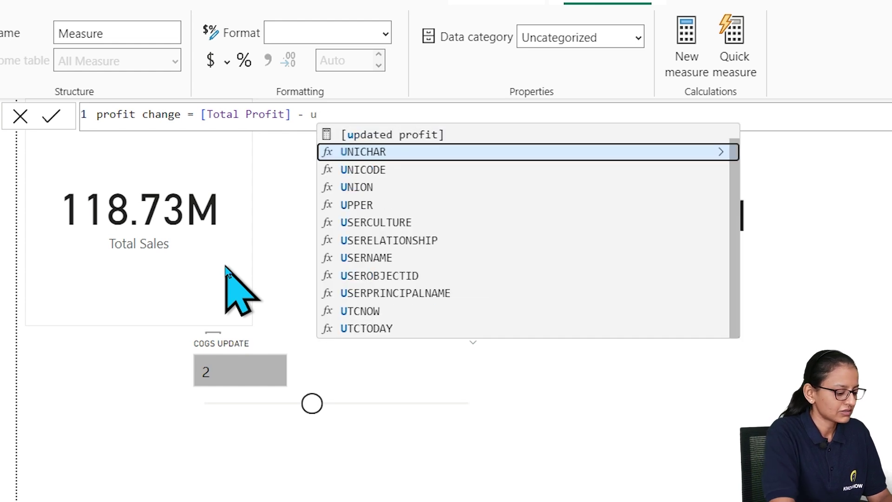
text(up)
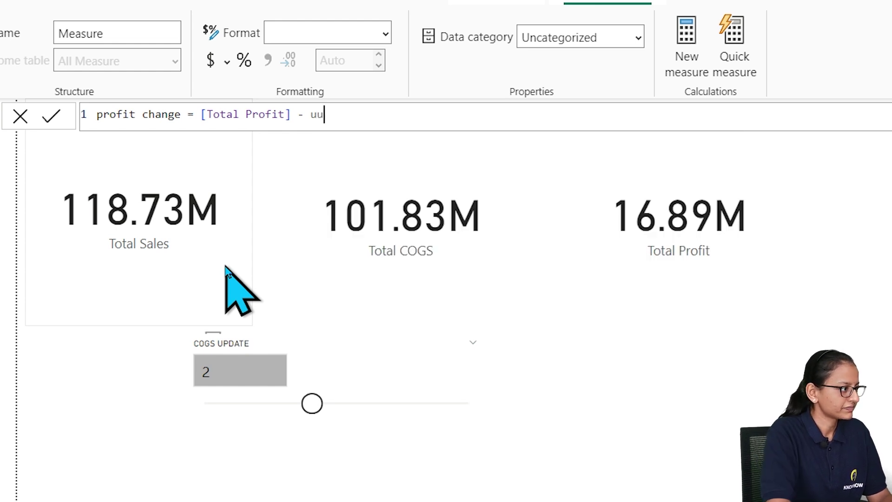
key(BackSpace)
key(Up)
key(Tab)
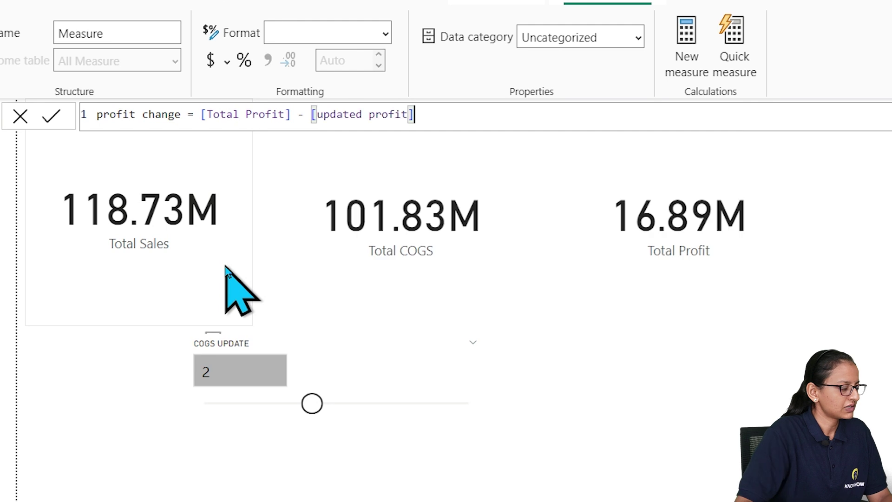
click(52, 117)
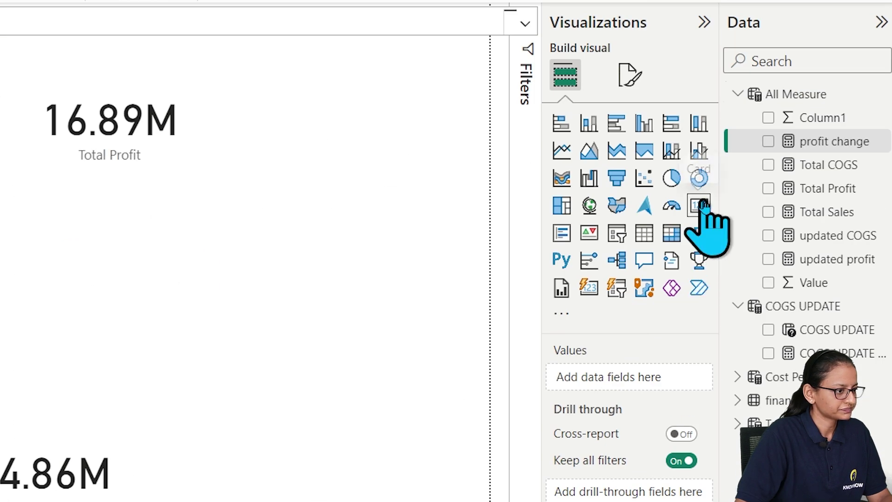
Add a profit change card reading 1.02M and return COGS UPDATE from 2 to 1.
click(699, 206)
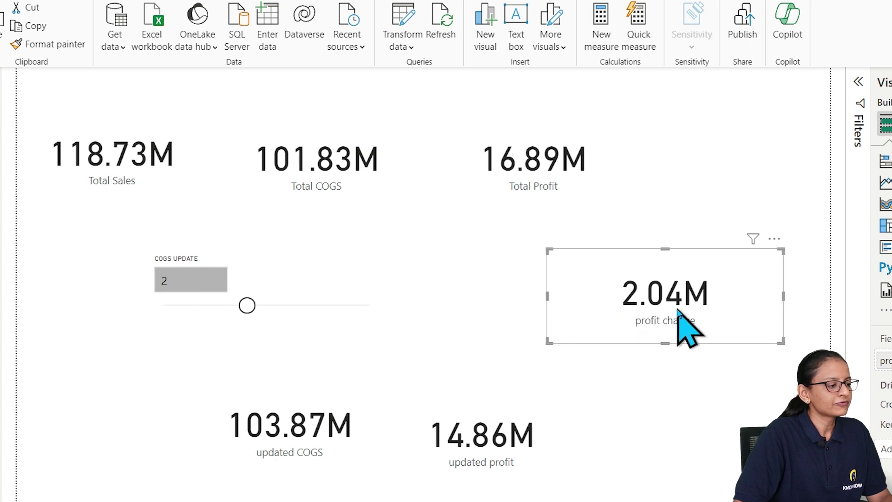
drag(246, 305, 193, 313)
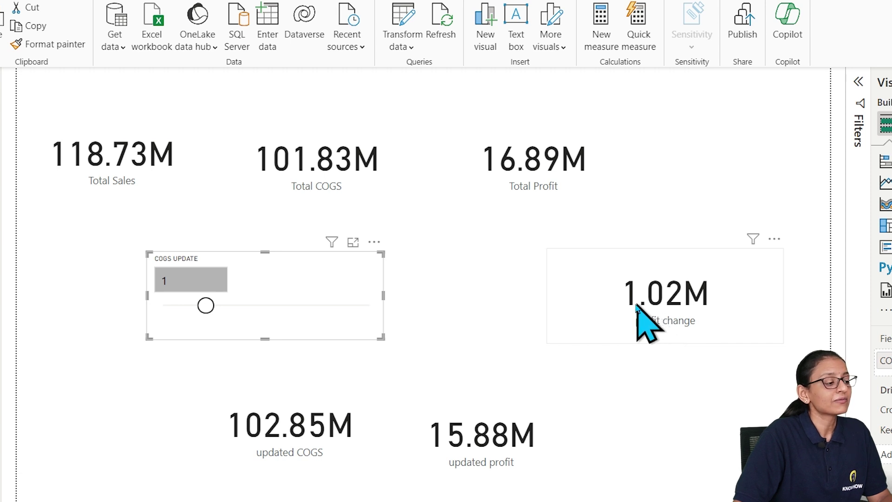
click(709, 312)
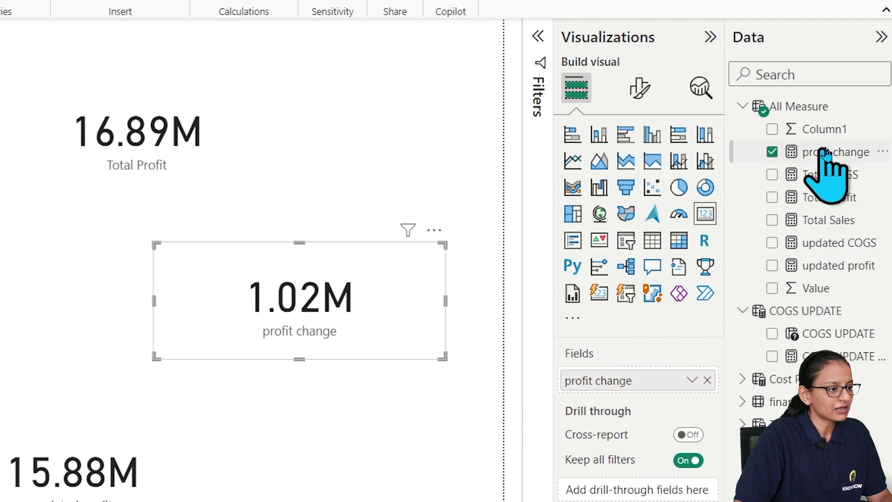
Reverse the profit change formula so updated profit comes first, then commit it.
click(831, 153)
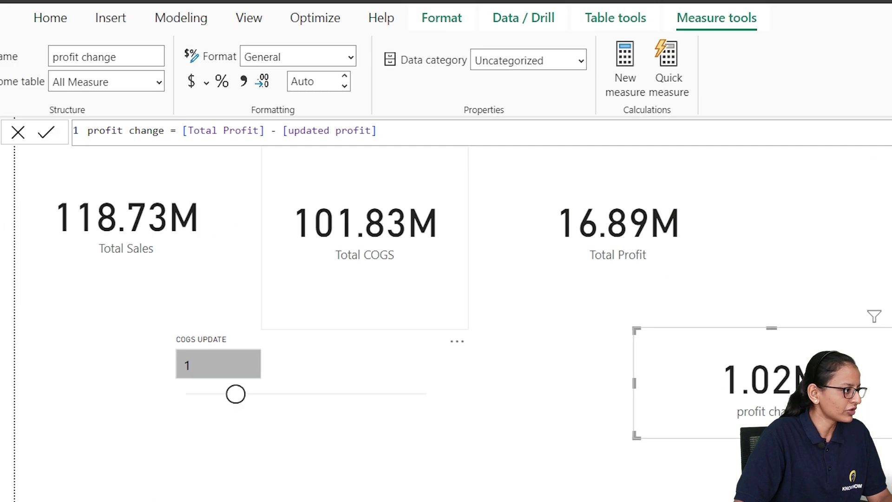
drag(283, 131, 440, 133)
key(ctrl+c)
key(BackSpace)
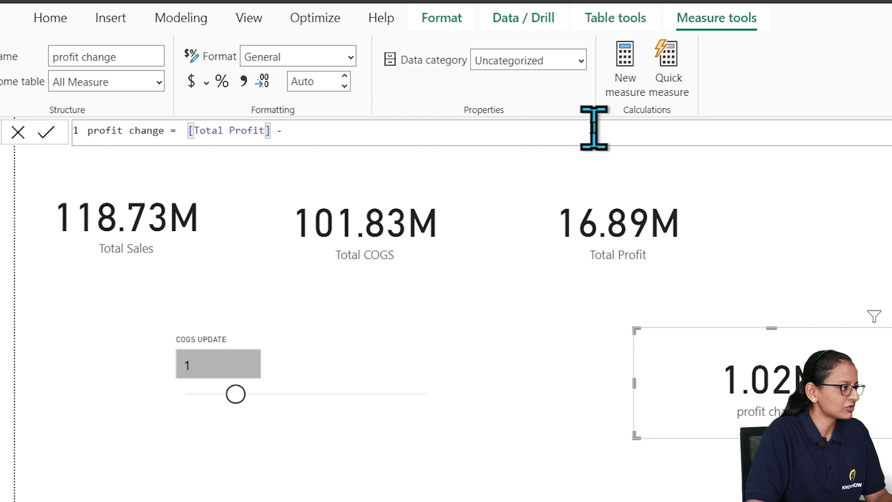
key(ctrl+v)
text(-)
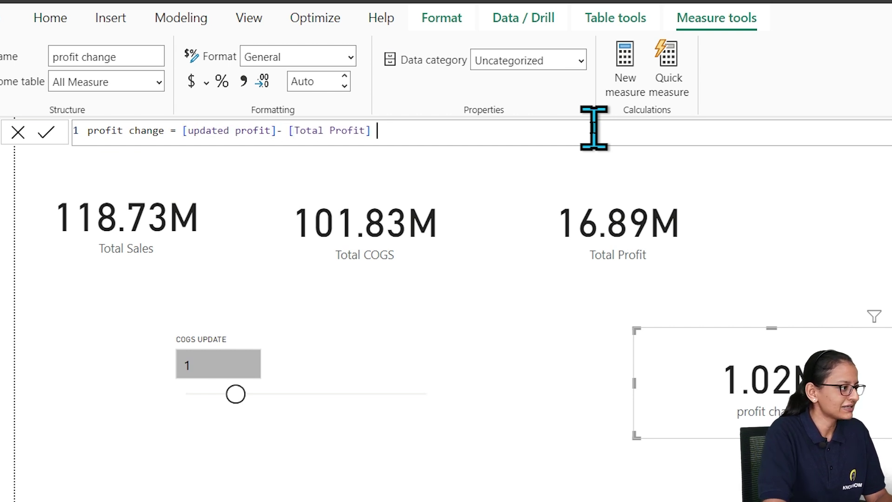
key(BackSpace)
click(55, 136)
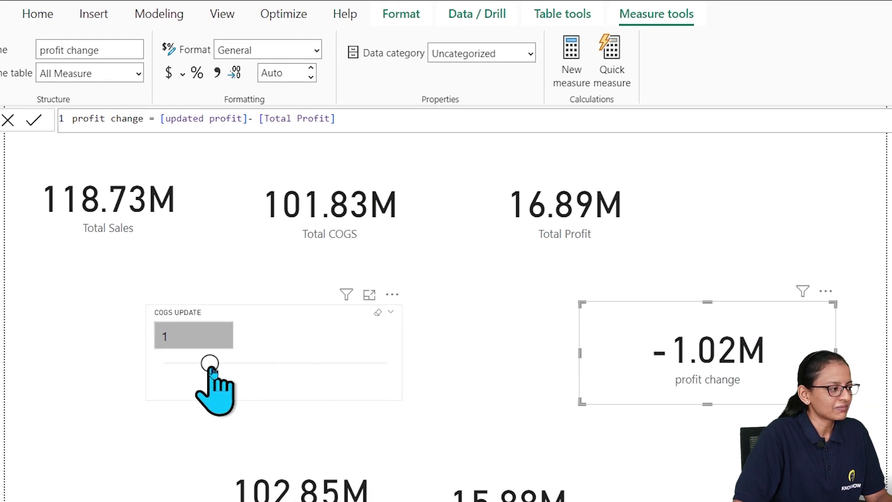
Try COGS UPDATE values 4, 5 and 3, settle on 2, and move the card beside the slider.
drag(212, 367, 344, 365)
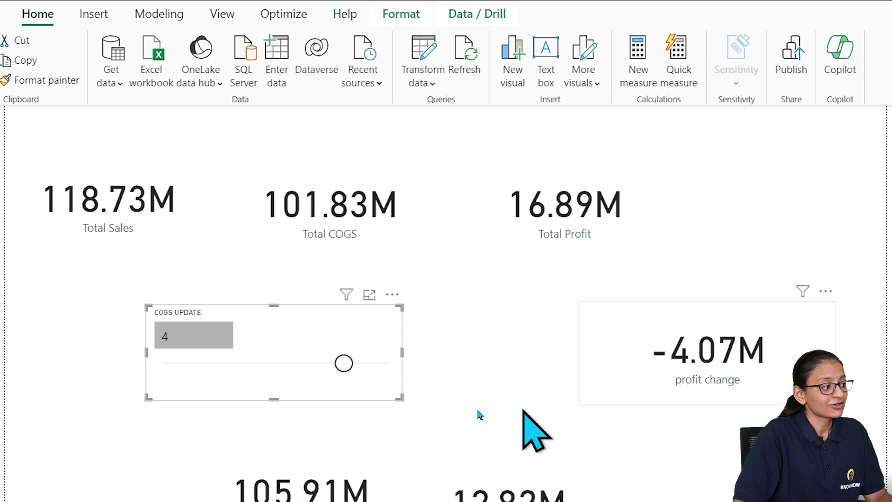
drag(344, 363, 299, 362)
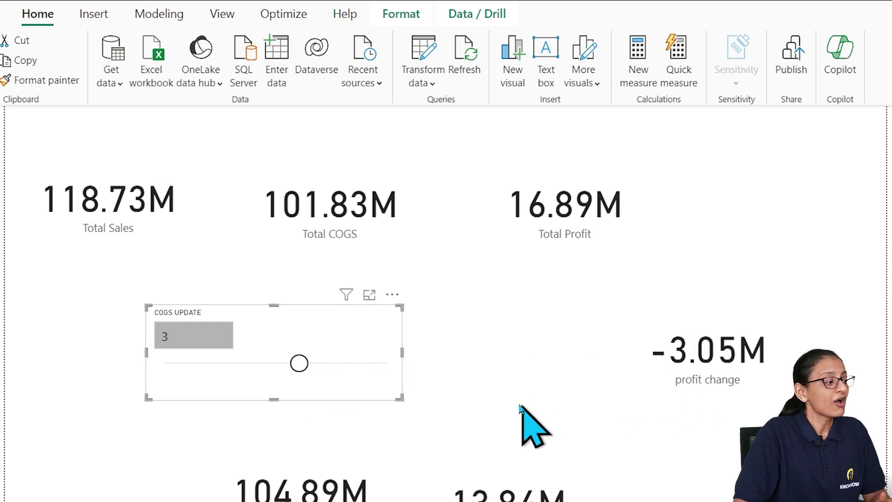
drag(301, 363, 255, 364)
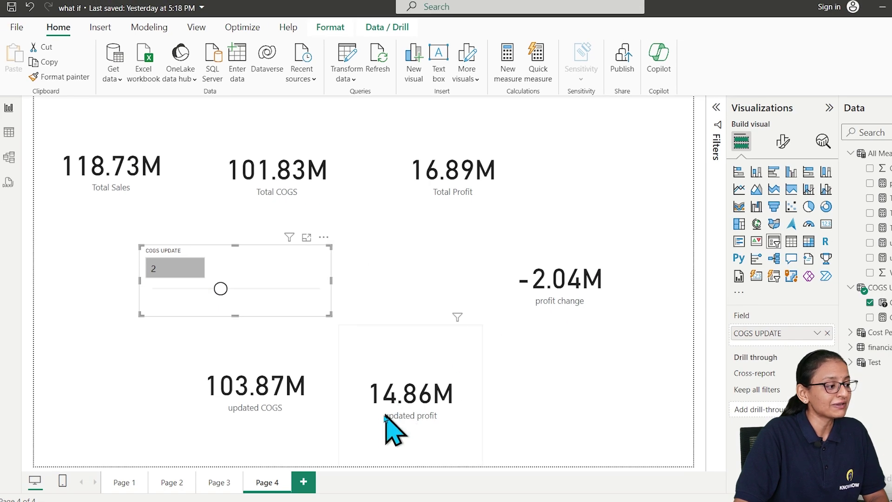
click(563, 306)
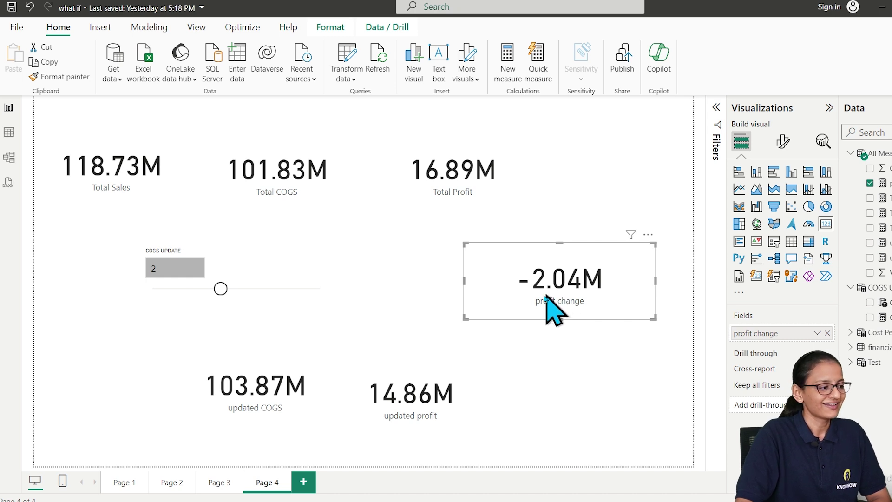
drag(484, 305, 344, 298)
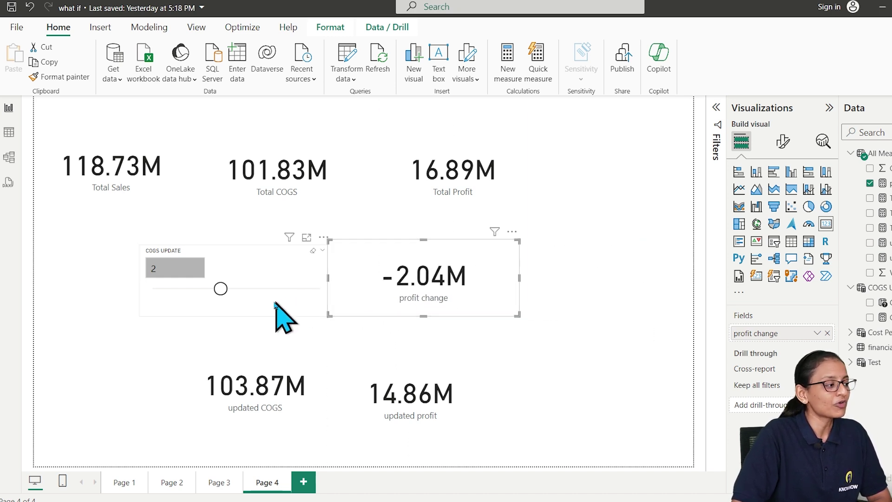
Add Page 5 with an enlarged clustered column chart using Country on the x-axis.
click(305, 481)
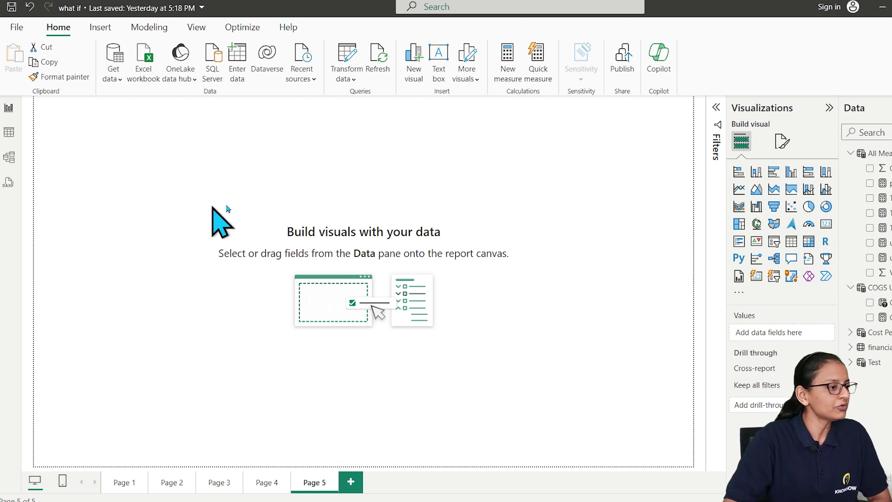
click(792, 175)
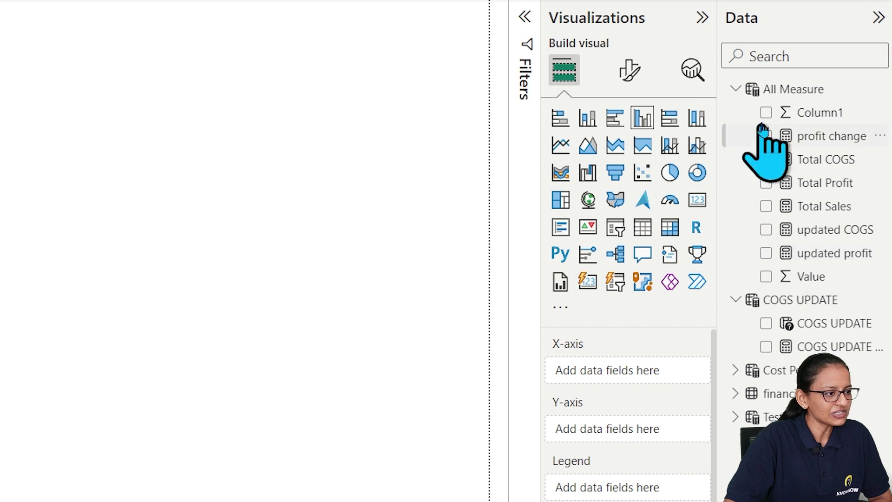
click(736, 89)
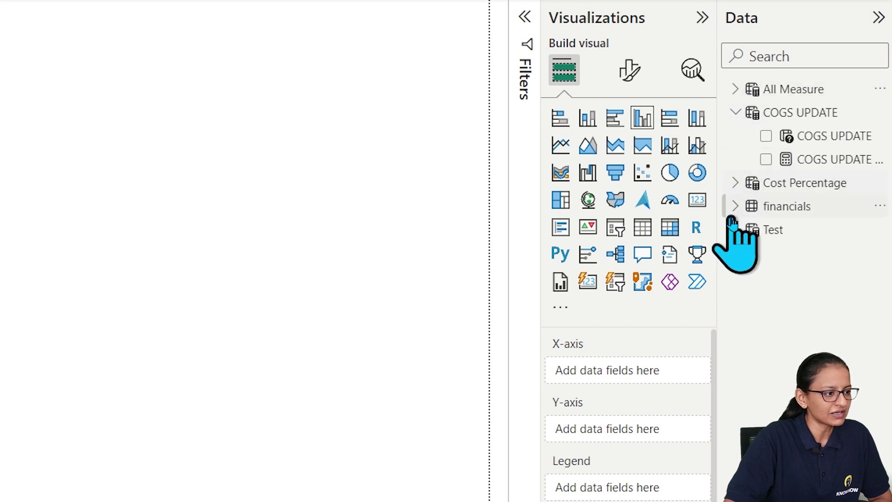
click(734, 210)
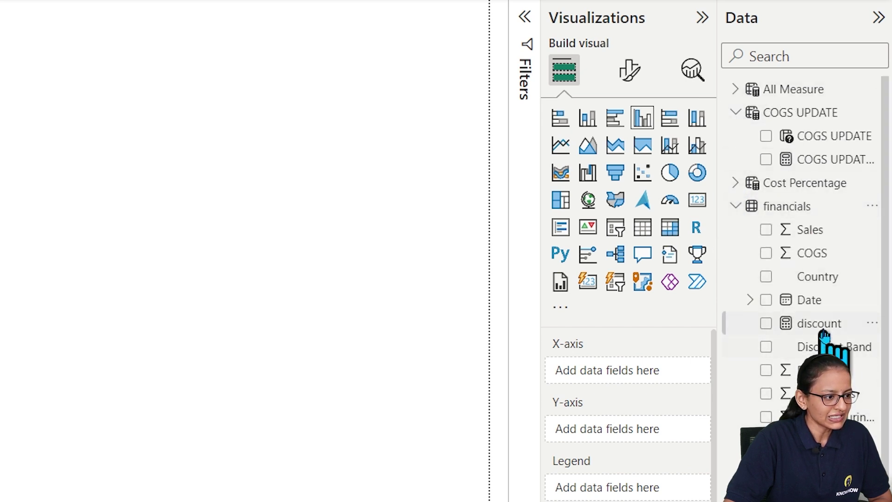
drag(820, 279, 624, 380)
drag(183, 186, 351, 206)
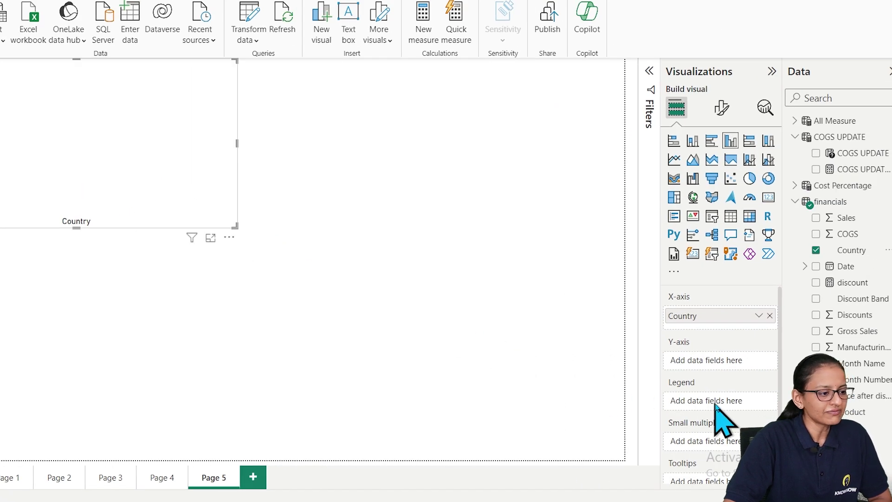
Plot Total Profit and updated profit as the chart's two bar series.
scroll(879, 417, down, 3)
scroll(858, 408, down, 2)
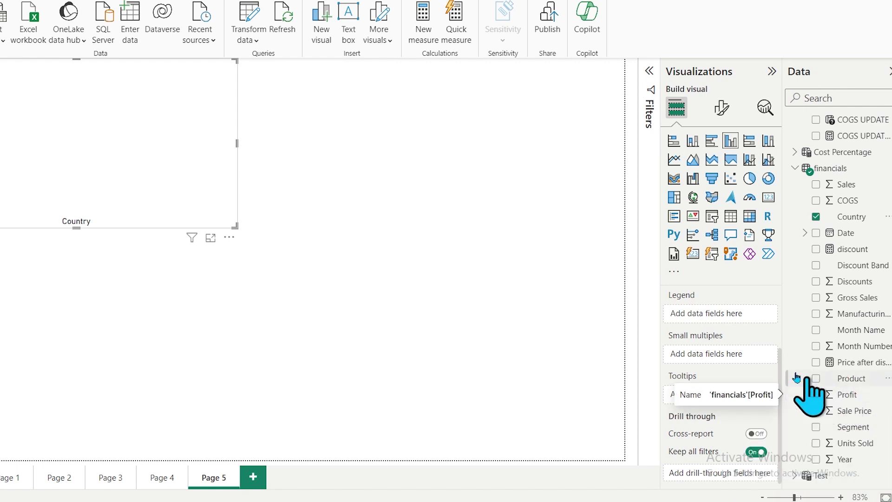
scroll(792, 278, up, 2)
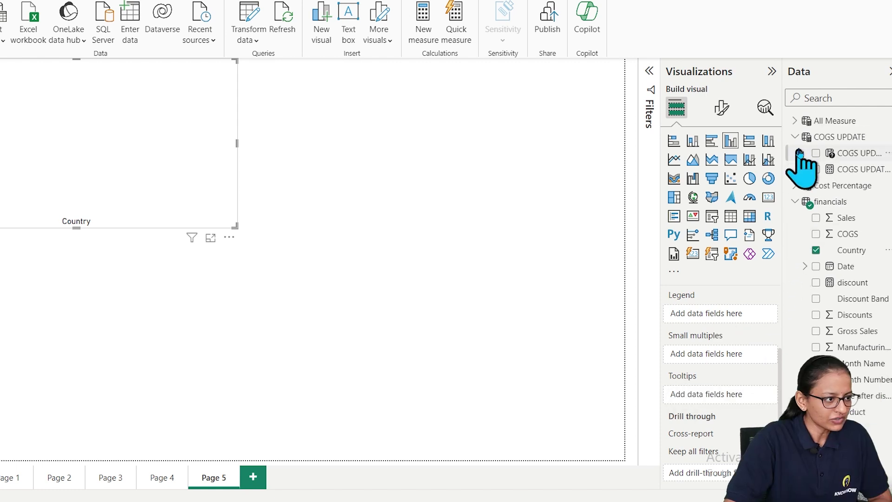
click(796, 120)
drag(850, 185, 718, 381)
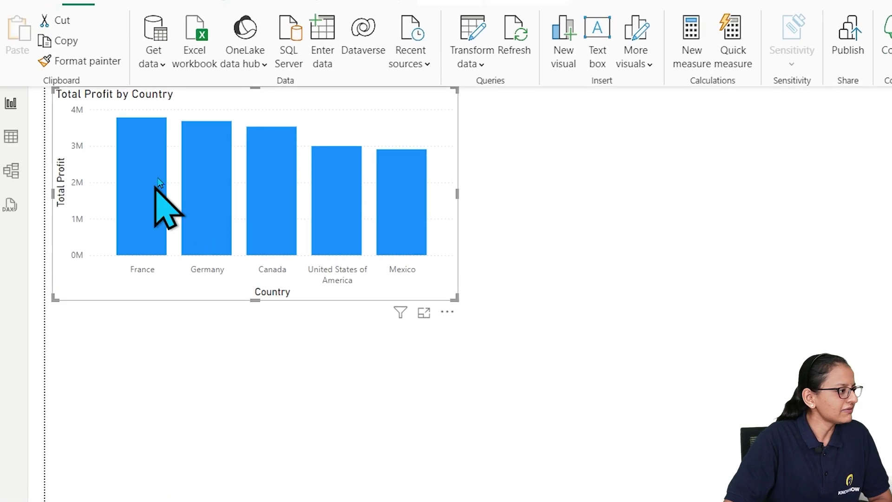
mouse_move(417, 218)
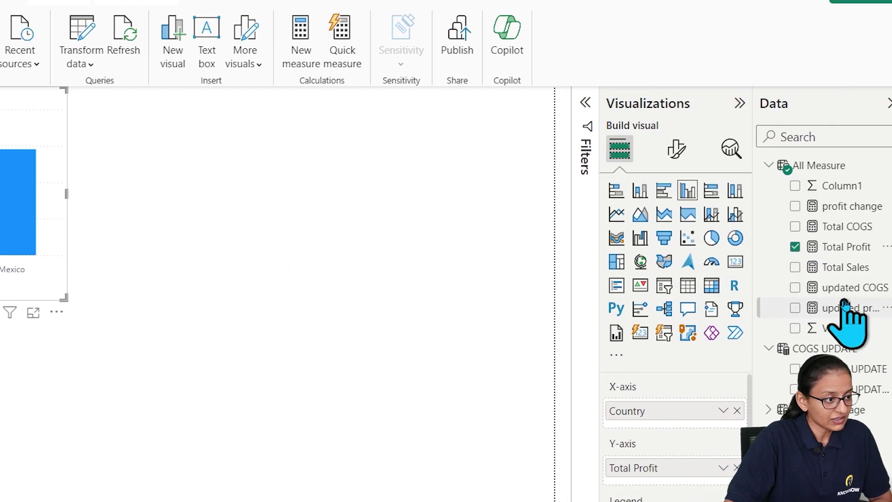
drag(844, 309, 662, 486)
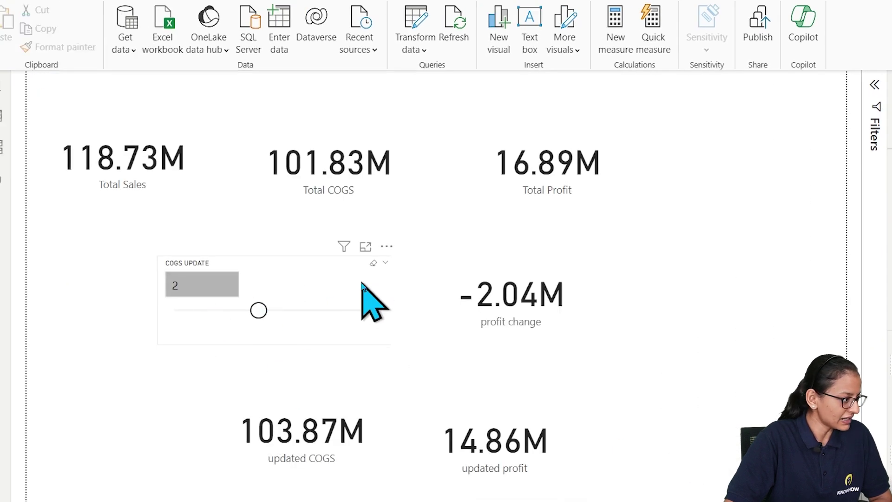
Paste the COGS UPDATE slicer from Page 4 onto Page 5, keeping it synced.
click(377, 274)
click(387, 247)
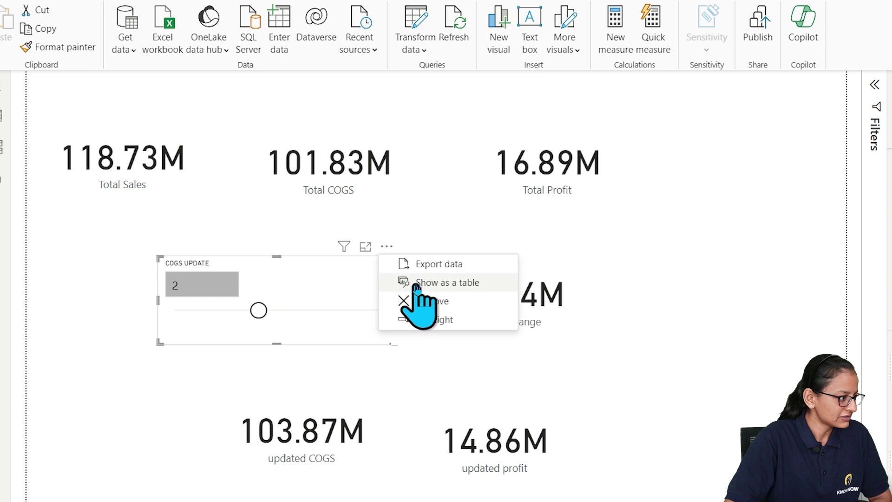
click(329, 331)
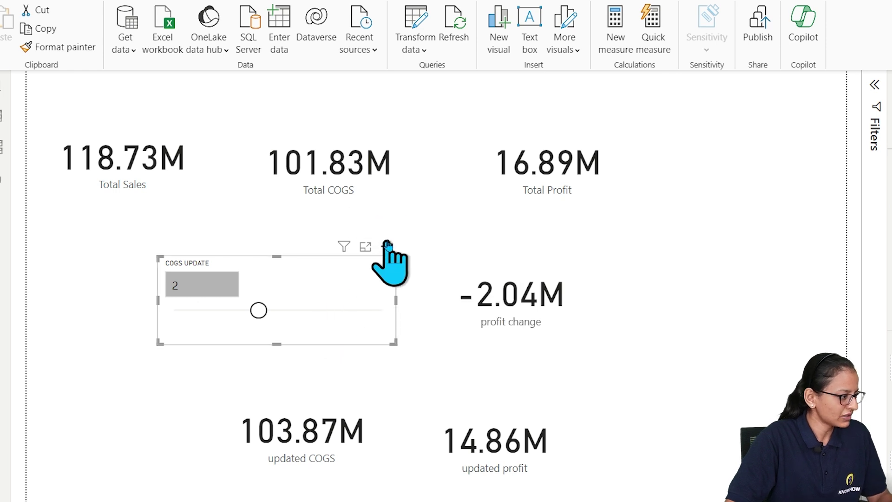
click(316, 479)
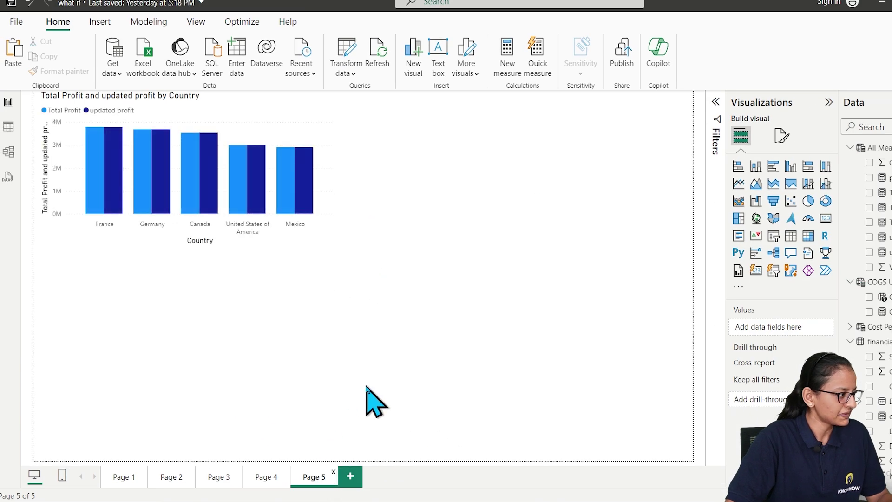
key(ctrl+v)
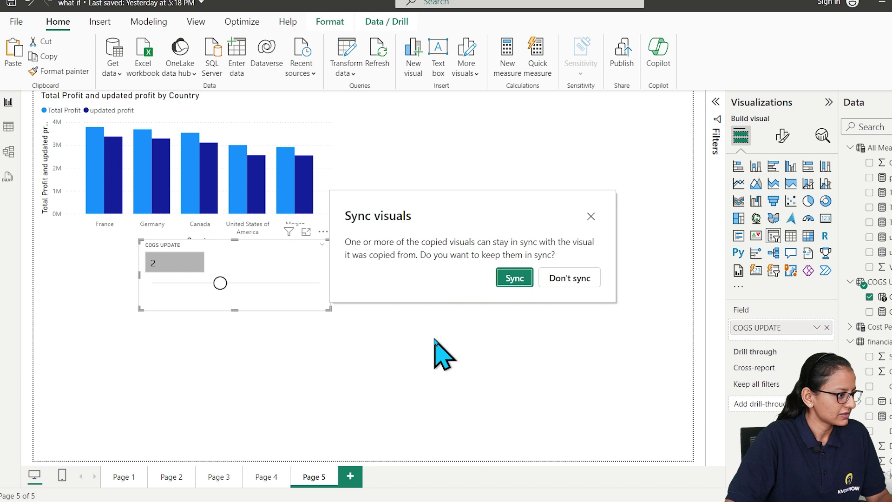
click(512, 278)
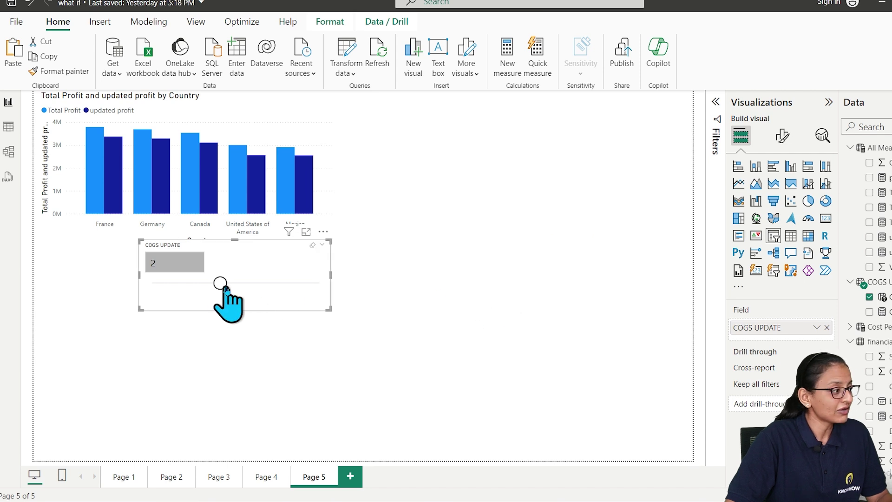
Set the pasted slicer to 4 and position it below the profit by country chart.
click(251, 283)
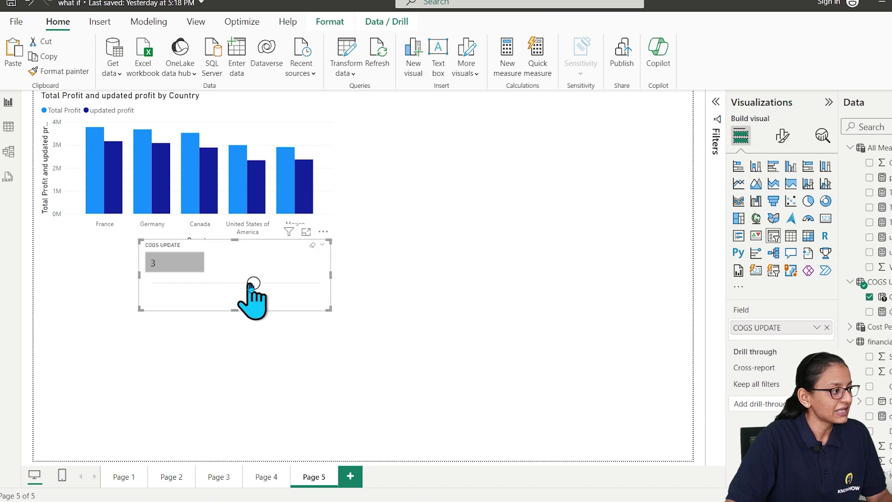
drag(254, 283, 285, 283)
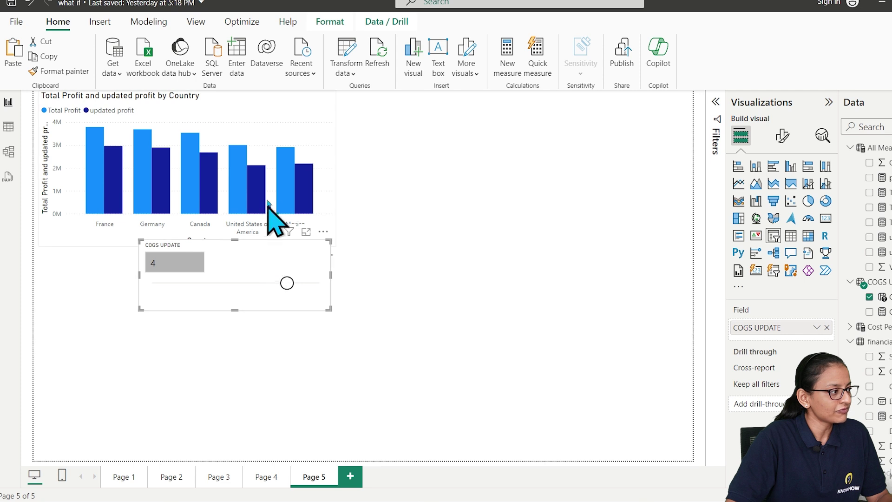
drag(219, 269, 223, 304)
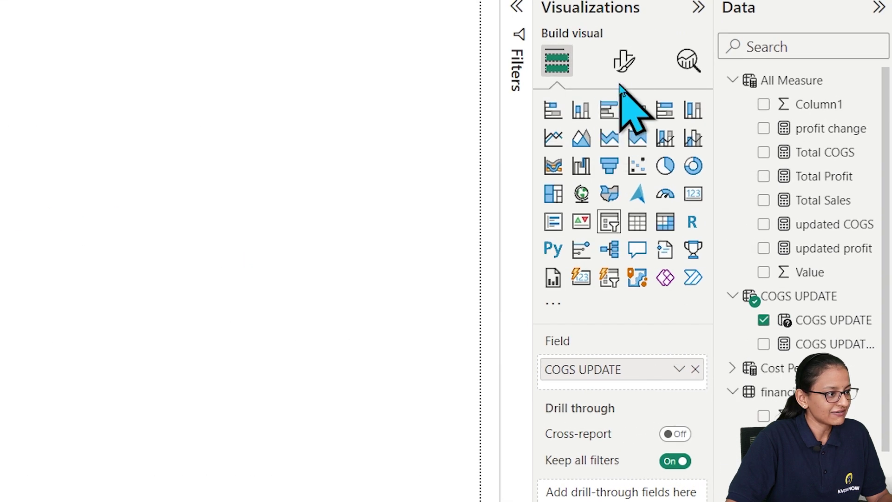
click(783, 136)
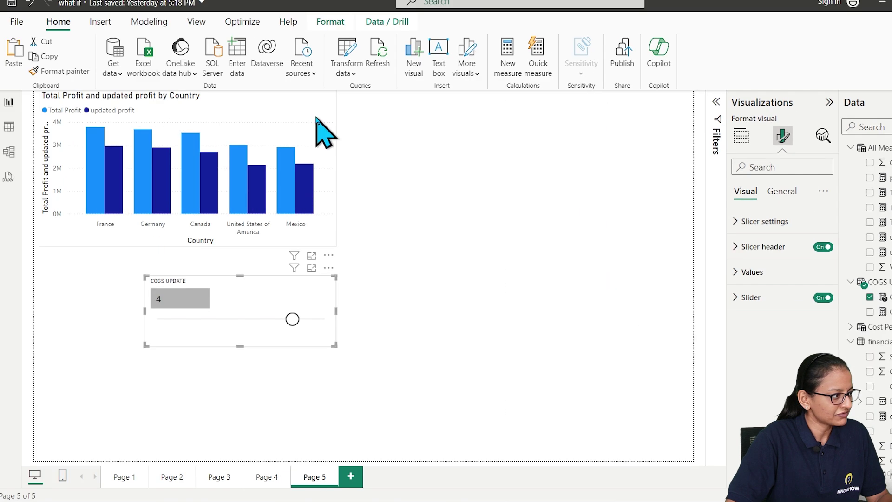
click(318, 130)
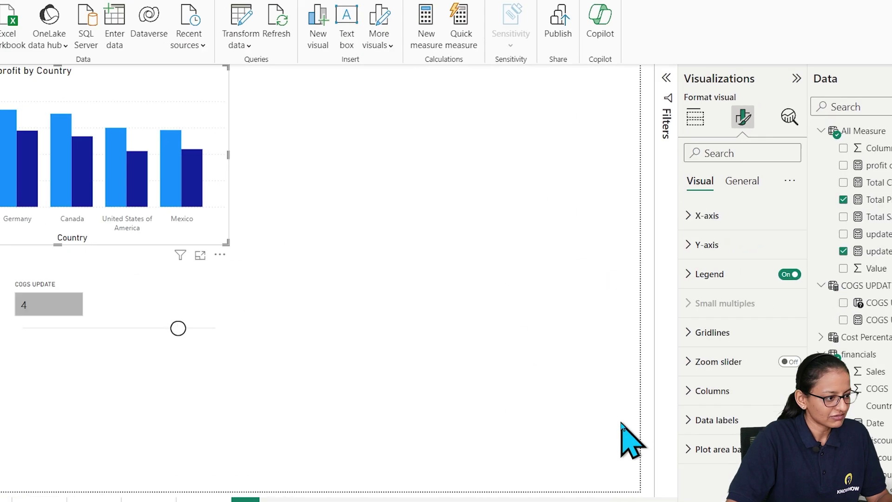